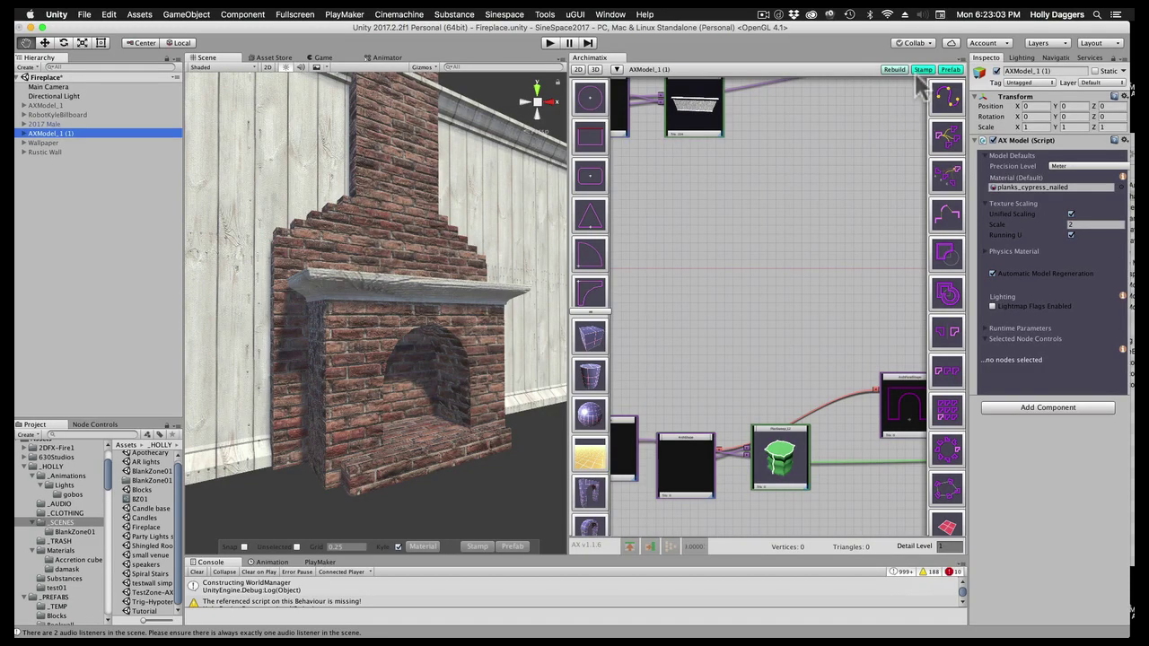
Step: Stamp the fireplace model AXModel_1 (1) and start saving it as a prefab in the _PREFABS folder
{"action": "left_click", "coordinate": [923, 70]}
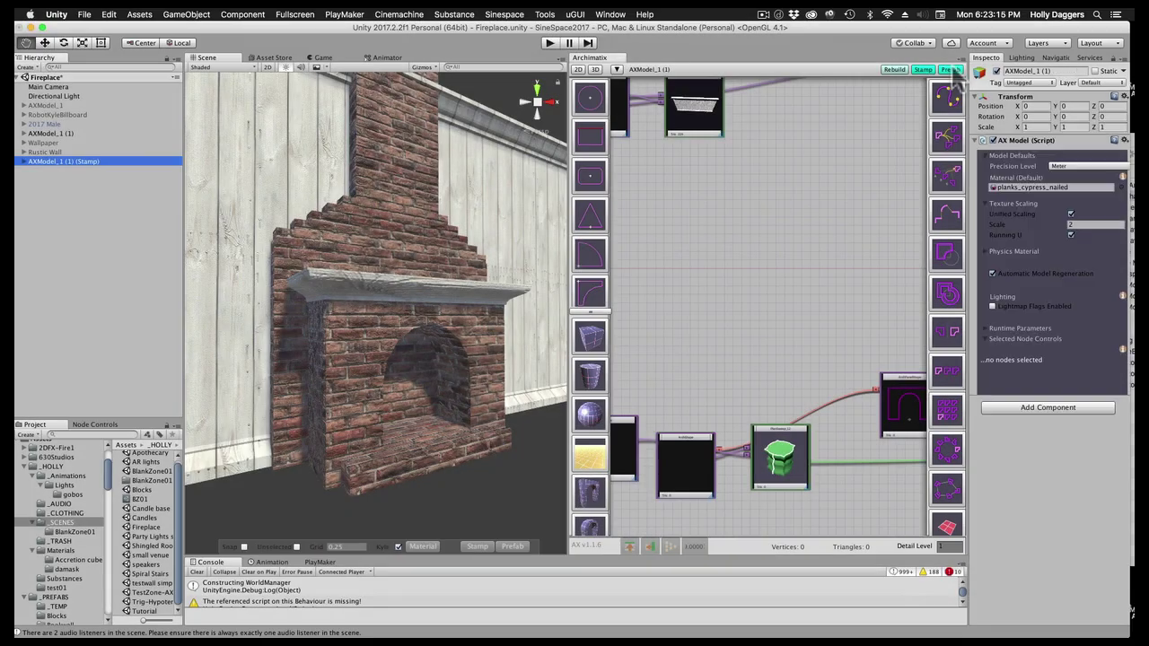
{"action": "left_click", "coordinate": [950, 70]}
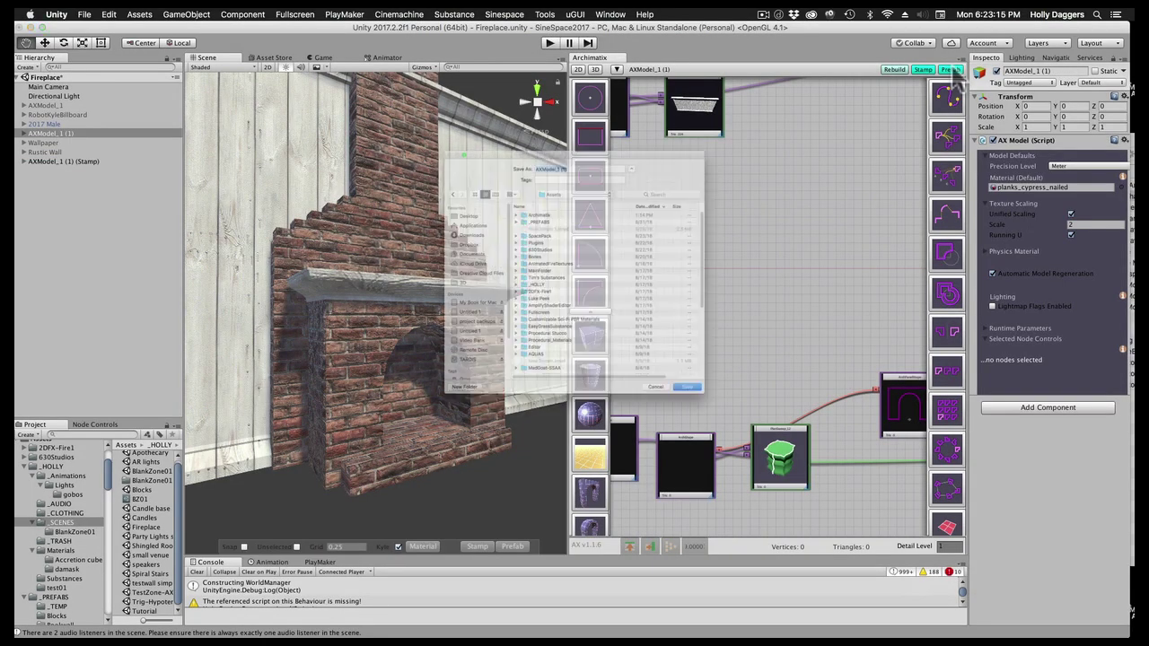
{"action": "double_click", "coordinate": [579, 192]}
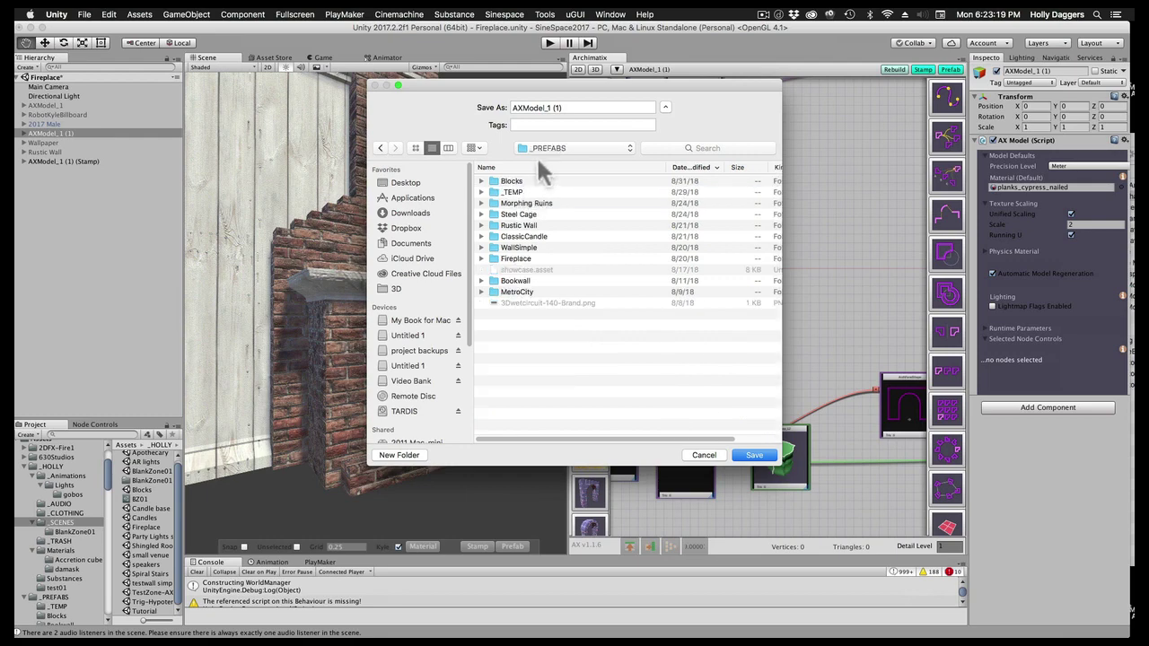
{"action": "triple_click", "coordinate": [572, 107]}
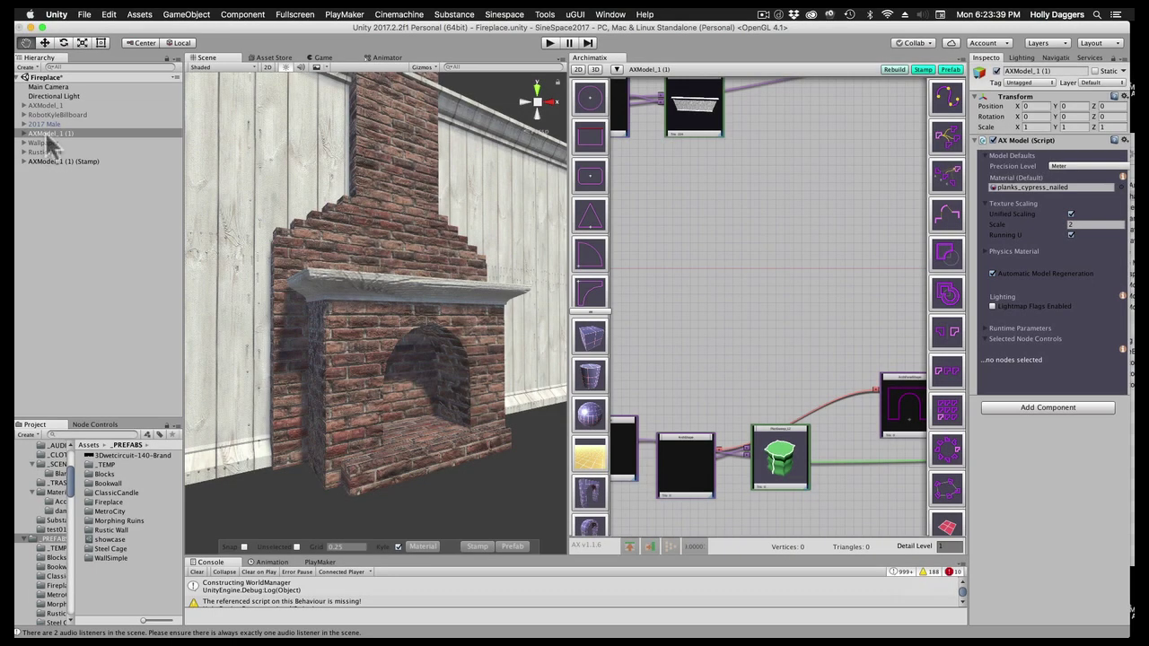
Step: Create a prefab from the live AXModel_1 (1) object in the project's _PREFABS folder
{"action": "left_click_drag", "start_coordinate": [52, 133], "coordinate": [100, 588]}
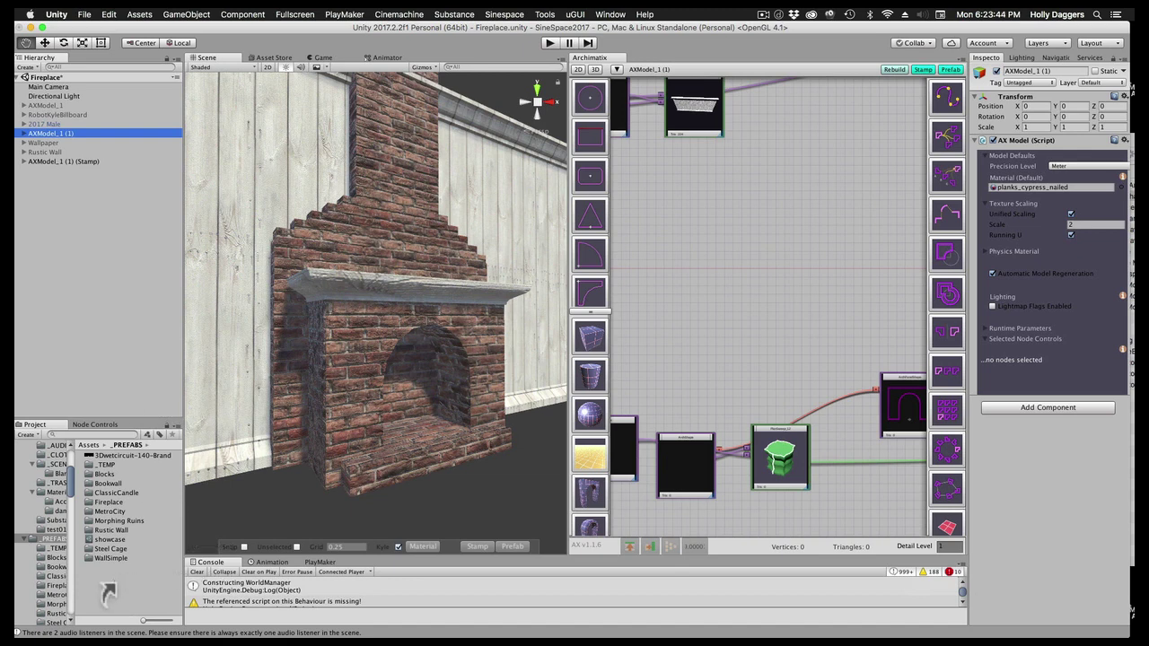
{"action": "left_click_drag", "start_coordinate": [102, 588], "coordinate": [99, 588]}
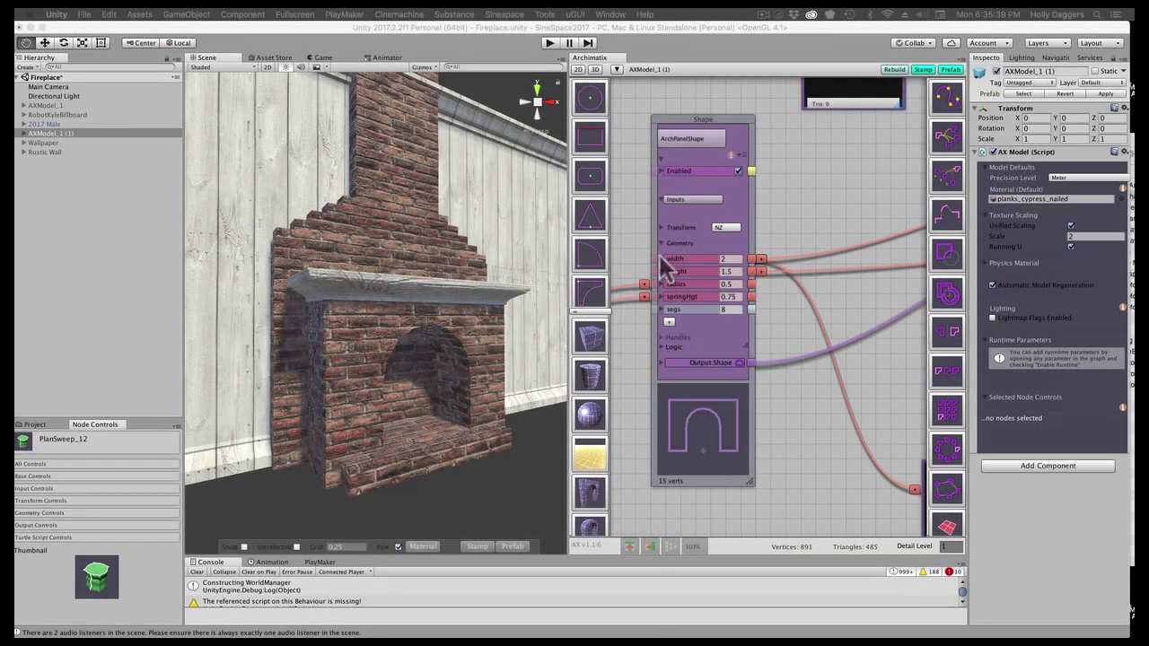
Step: Expose the width parameter of the ArchPanelShape node as a runtime parameter
{"action": "left_click", "coordinate": [663, 260]}
{"action": "left_click", "coordinate": [663, 260]}
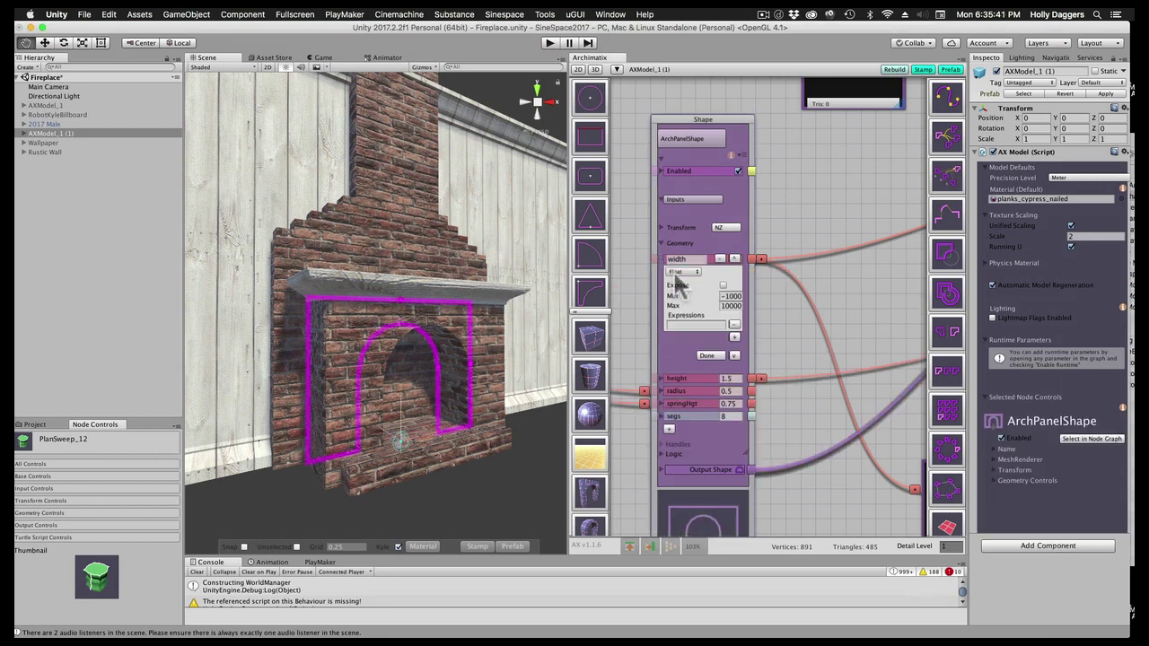
{"action": "left_click", "coordinate": [724, 285]}
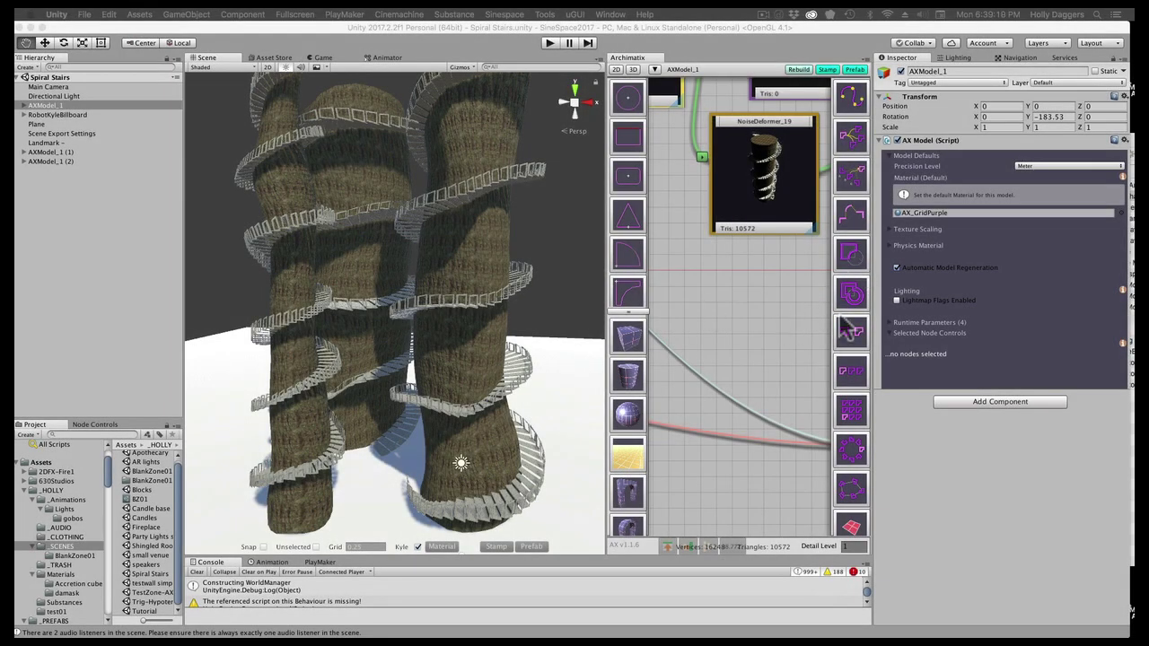
Step: Examine the spiral stairs model's runtime parameters and expand the details of individual parameters, starting with Radius
{"action": "left_click", "coordinate": [887, 323]}
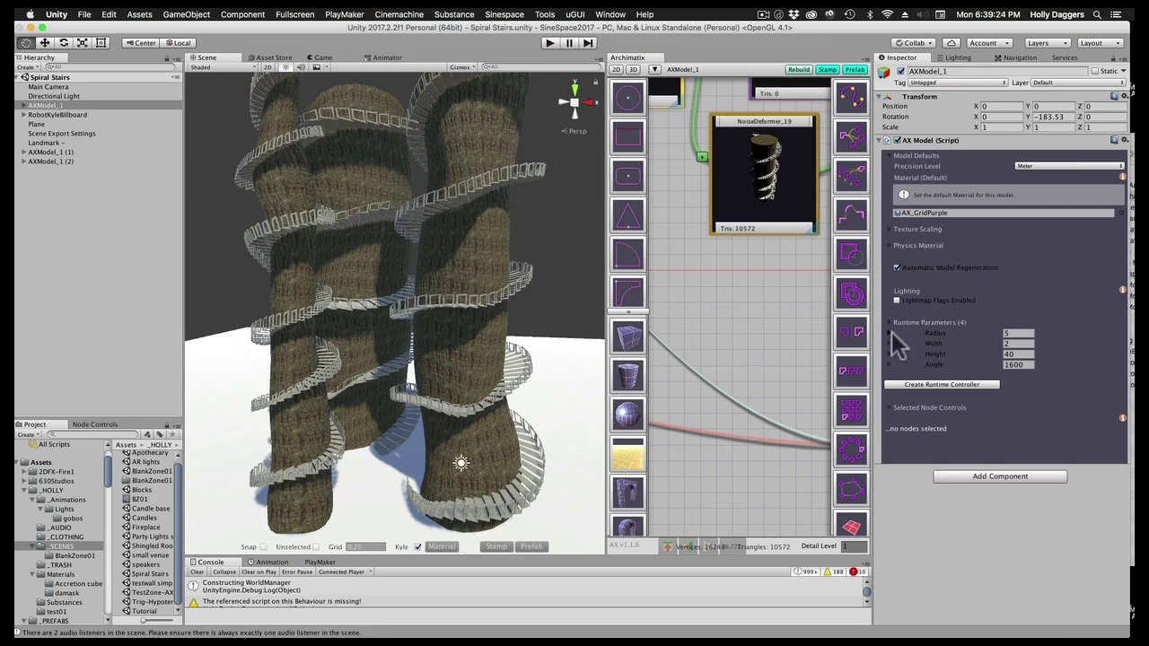
{"action": "left_click", "coordinate": [890, 333]}
{"action": "left_click", "coordinate": [889, 391]}
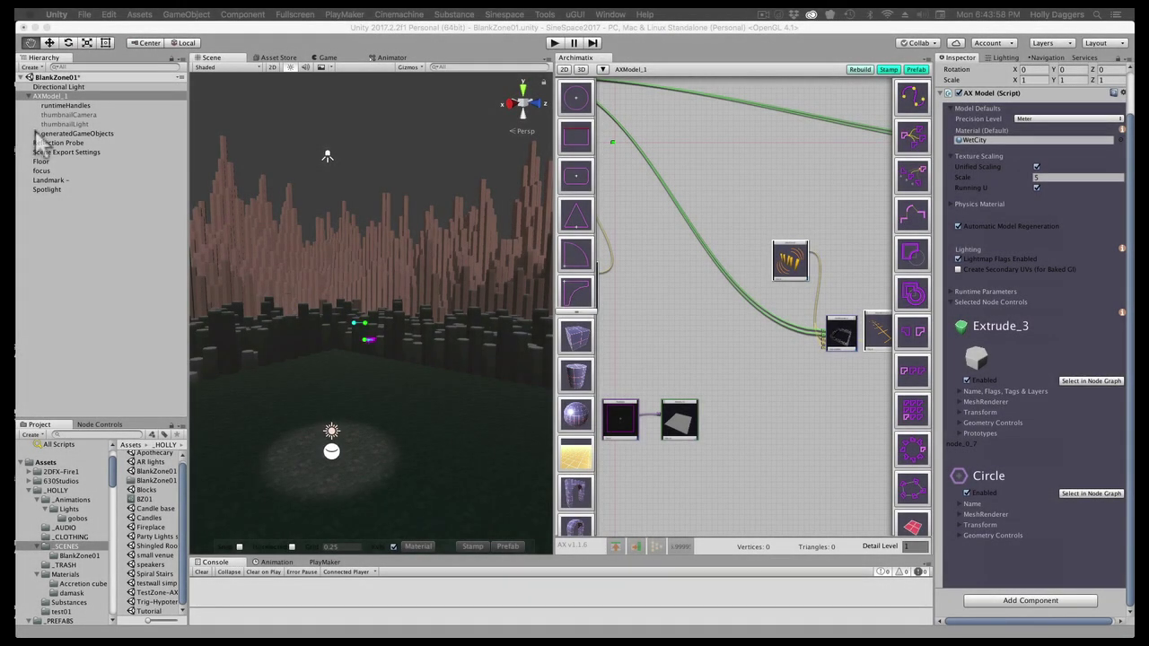
Step: Examine the clones generated under AXModel_1's GridRepeater_4 objects and look around the column city in the scene
{"action": "left_click", "coordinate": [36, 133]}
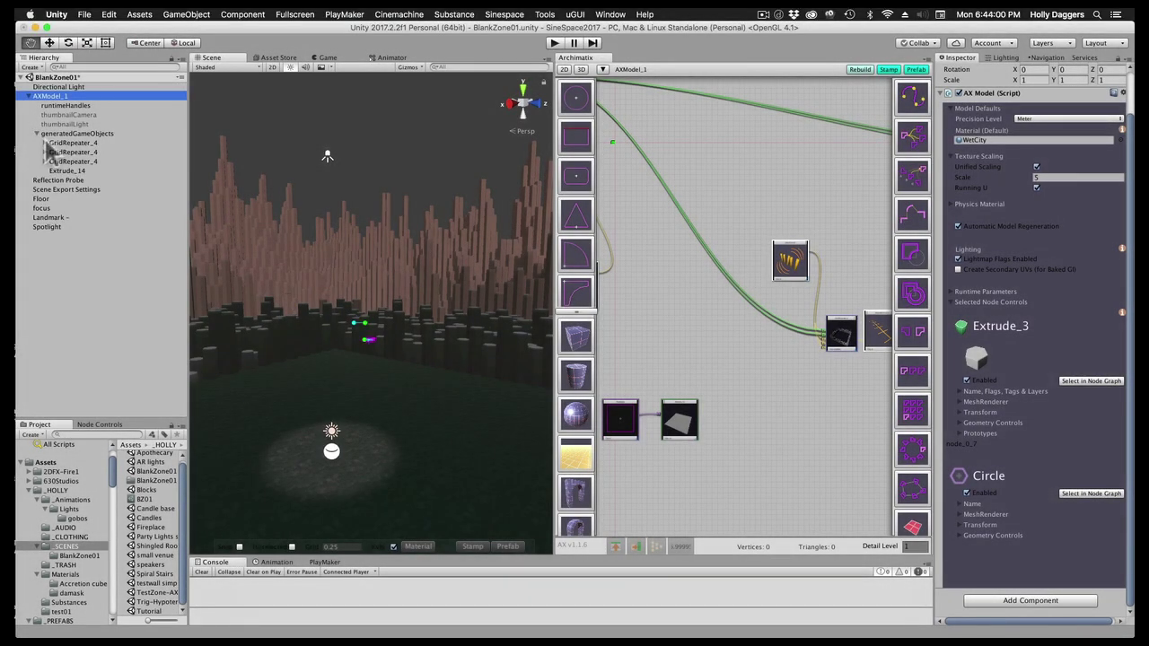
{"action": "left_click", "coordinate": [44, 143]}
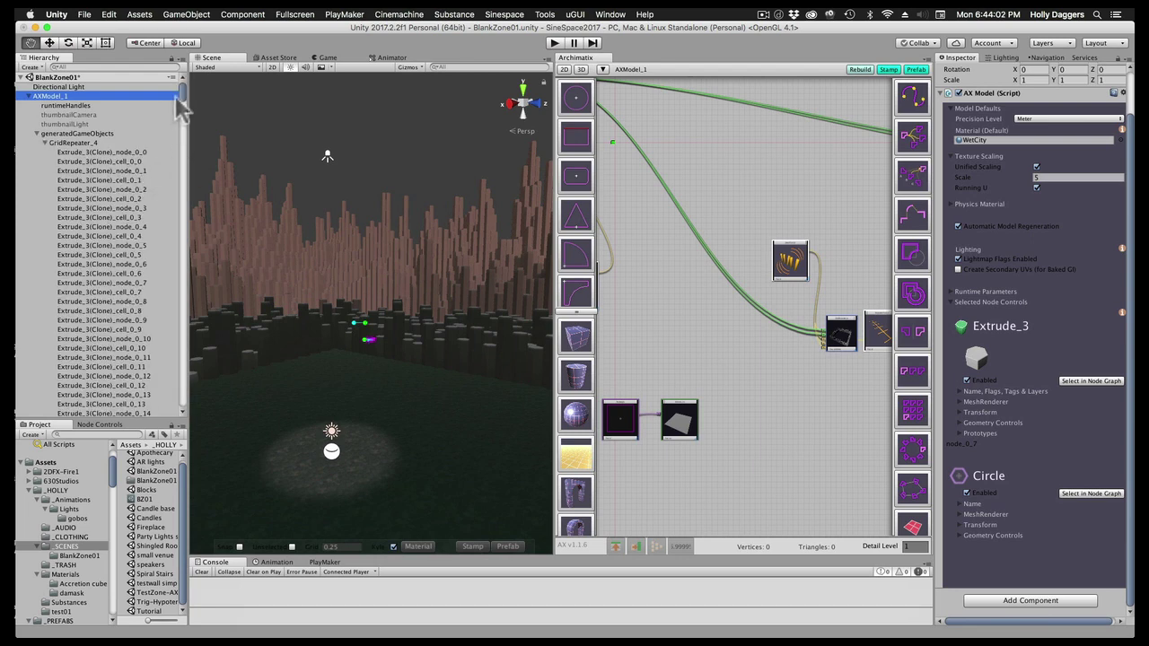
{"action": "mouse_move", "coordinate": [184, 94]}
{"action": "left_mouse_down"}
{"action": "mouse_move", "coordinate": [170, 229]}
{"action": "mouse_move", "coordinate": [179, 88]}
{"action": "left_mouse_up"}
{"action": "left_click", "coordinate": [43, 143]}
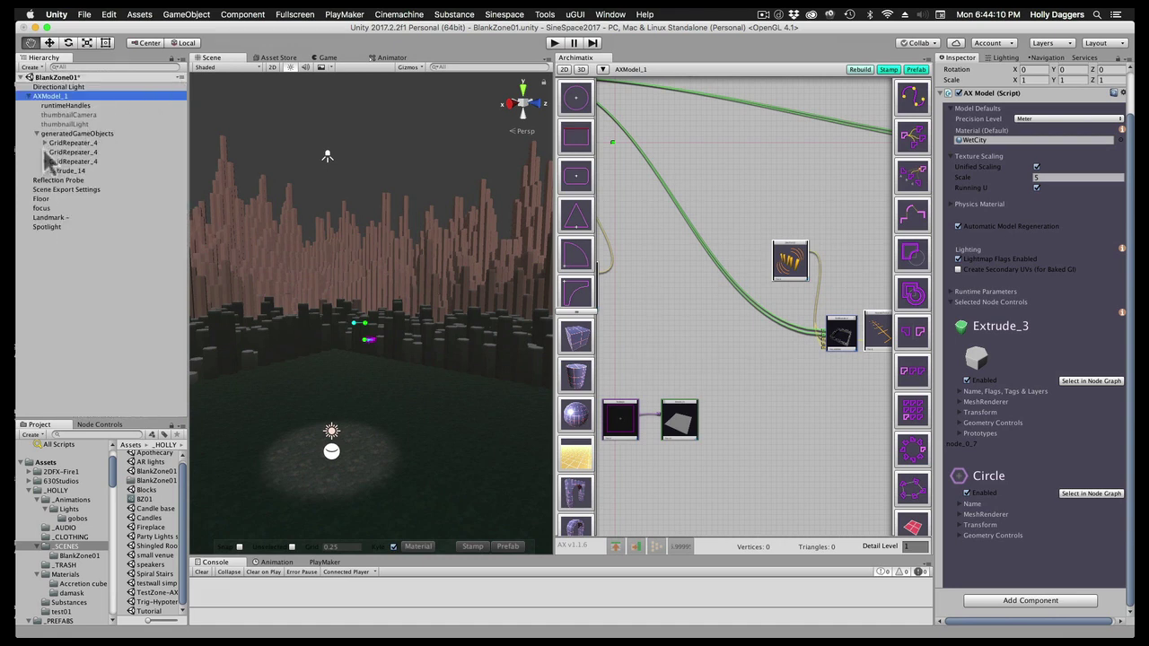
{"action": "left_click", "coordinate": [44, 160]}
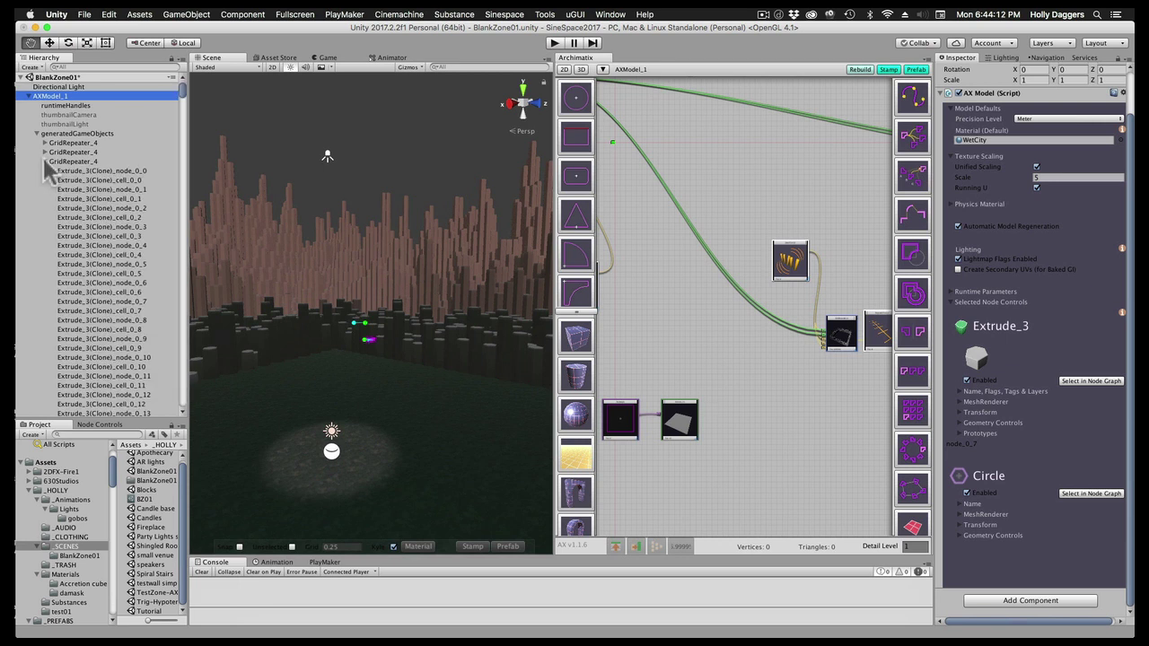
{"action": "left_click", "coordinate": [44, 160]}
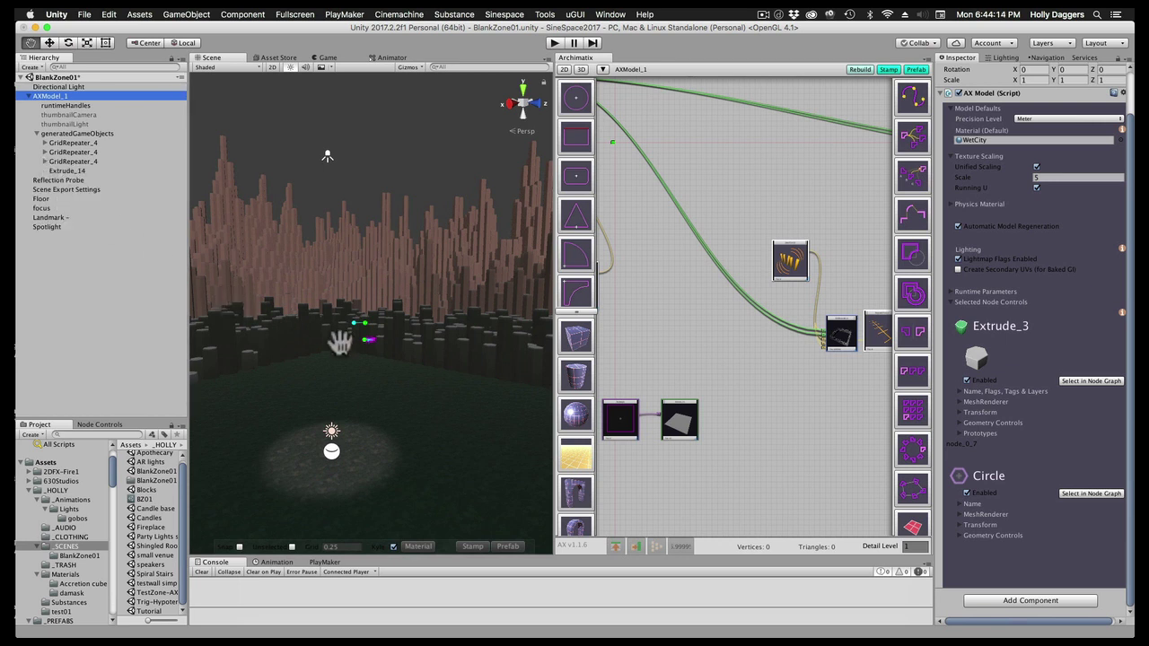
{"action": "left_click_drag", "start_coordinate": [391, 350], "coordinate": [467, 327], "text": "alt"}
{"action": "left_click_drag", "start_coordinate": [343, 329], "coordinate": [618, 326], "text": "alt"}
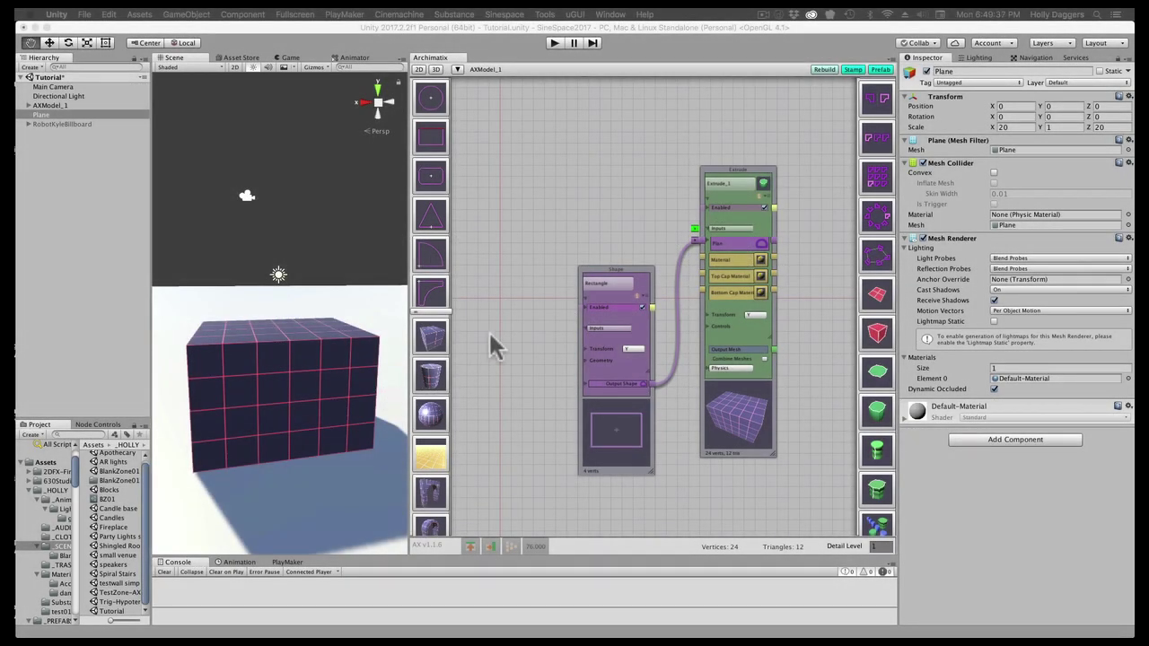
Step: Show AXModel_1's model defaults, then add a Material node to the Extrude's Material input and place it open above the Rectangle node
{"action": "left_click", "coordinate": [503, 330]}
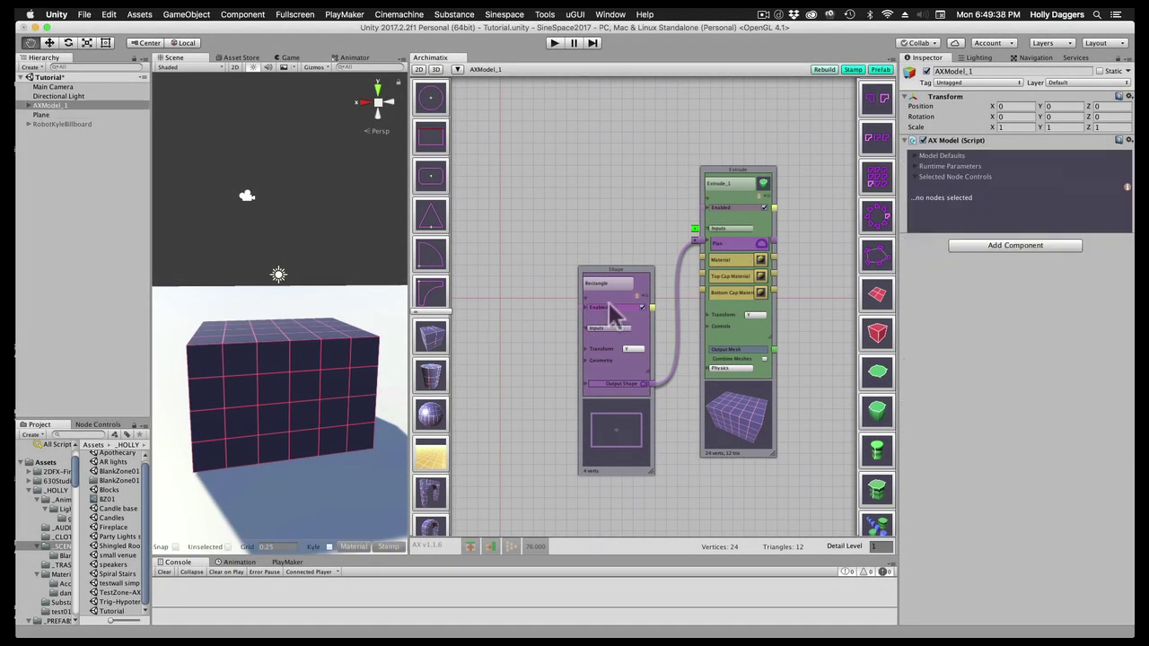
{"action": "left_click", "coordinate": [919, 157]}
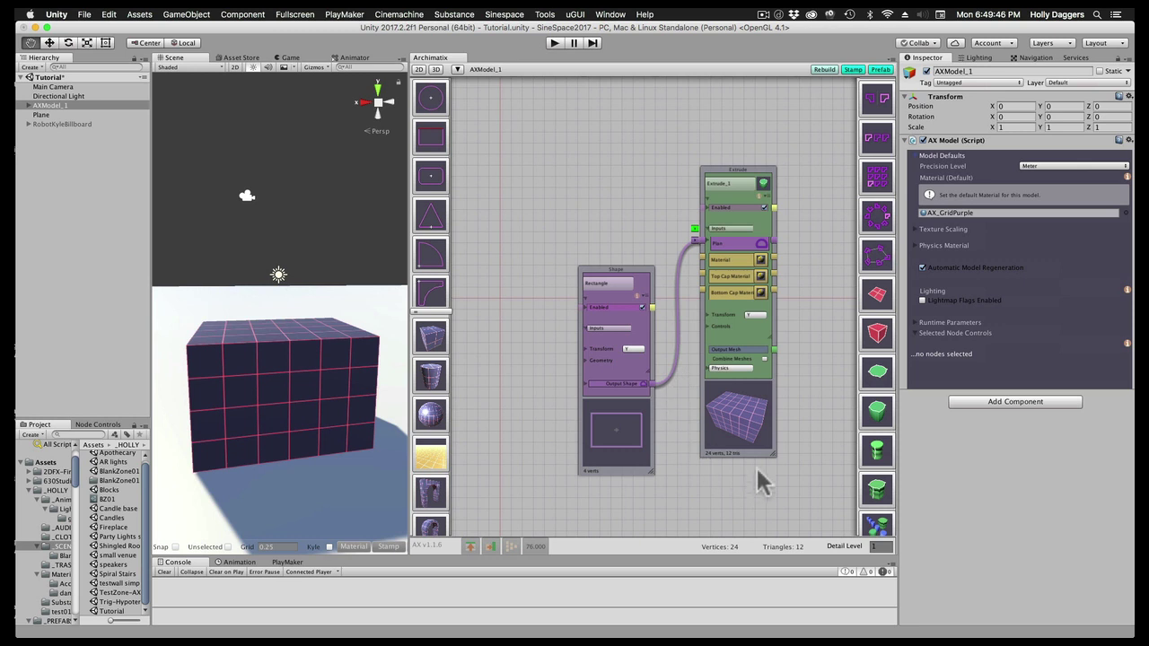
{"action": "left_click", "coordinate": [761, 261]}
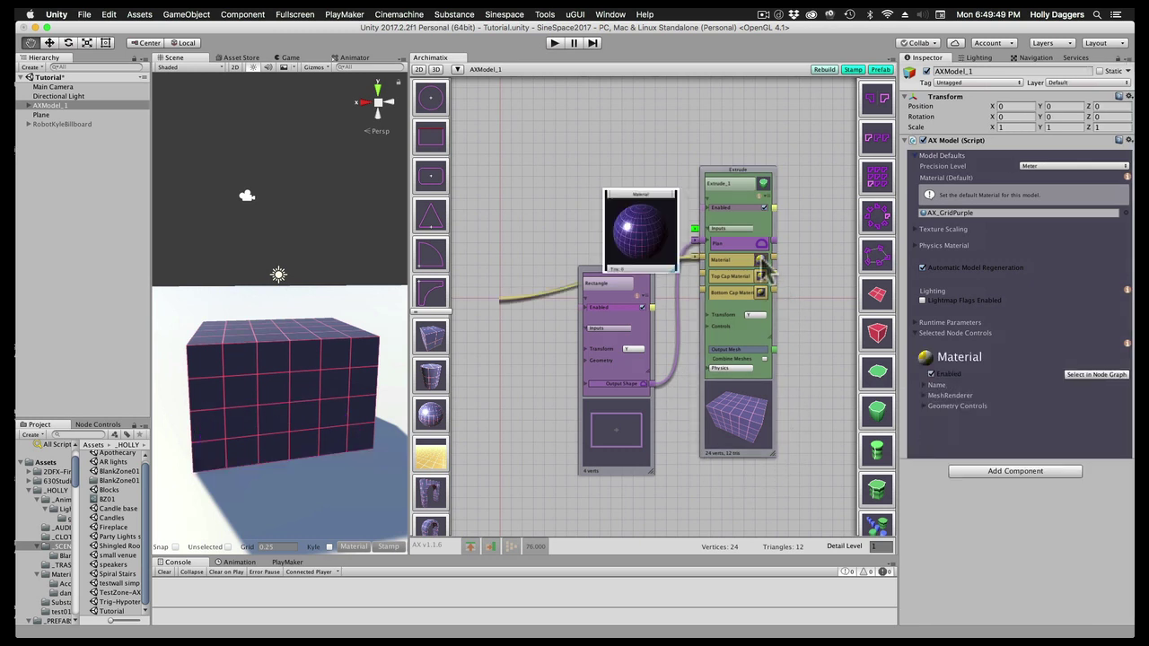
{"action": "left_click", "coordinate": [662, 205]}
{"action": "left_click_drag", "start_coordinate": [629, 192], "coordinate": [527, 113]}
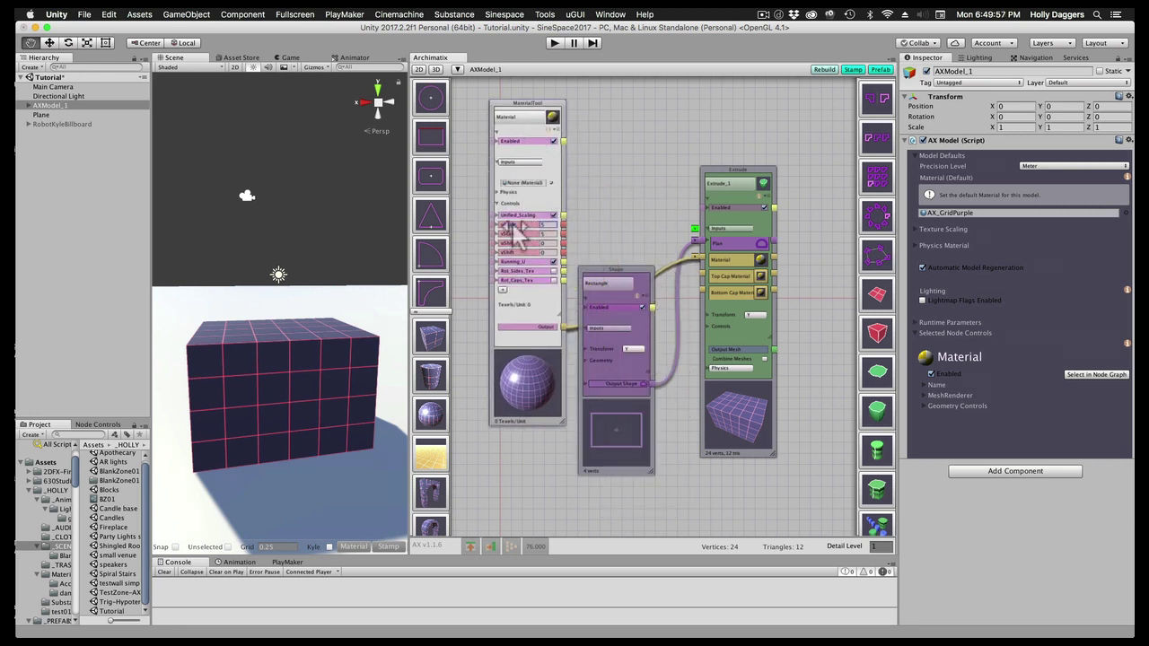
Step: Set the material's unified scale to about 5.07, enable Rot_Sides_Tex and Rot_Caps_Tex, and shift the texture about -0.81 in U and -1.37 in V
{"action": "mouse_move", "coordinate": [513, 225]}
{"action": "left_mouse_down"}
{"action": "mouse_move", "coordinate": [541, 231]}
{"action": "mouse_move", "coordinate": [511, 236]}
{"action": "mouse_move", "coordinate": [523, 242]}
{"action": "left_mouse_up"}
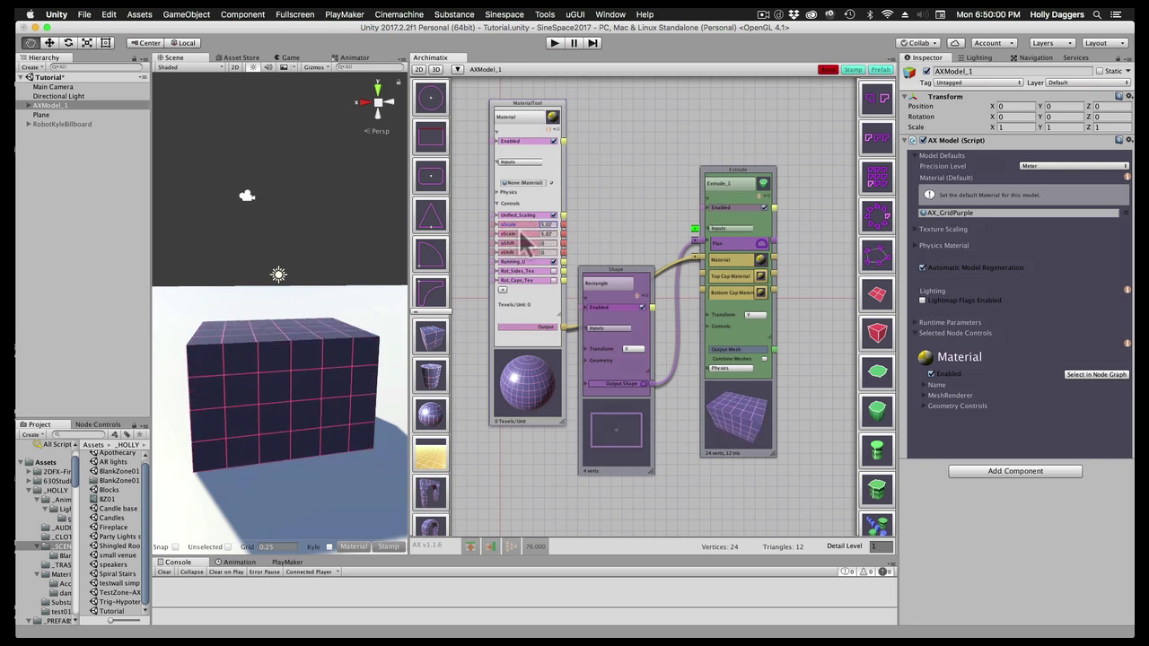
{"action": "left_click", "coordinate": [554, 279]}
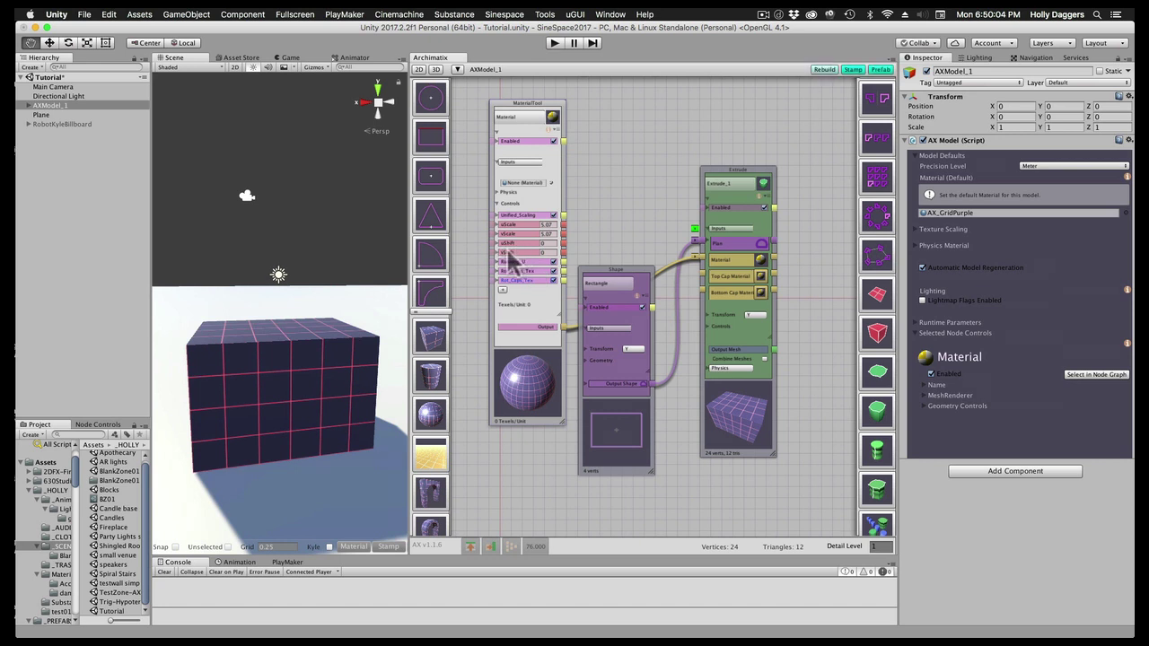
{"action": "mouse_move", "coordinate": [517, 253]}
{"action": "left_mouse_down"}
{"action": "mouse_move", "coordinate": [538, 255]}
{"action": "mouse_move", "coordinate": [496, 250]}
{"action": "left_mouse_up"}
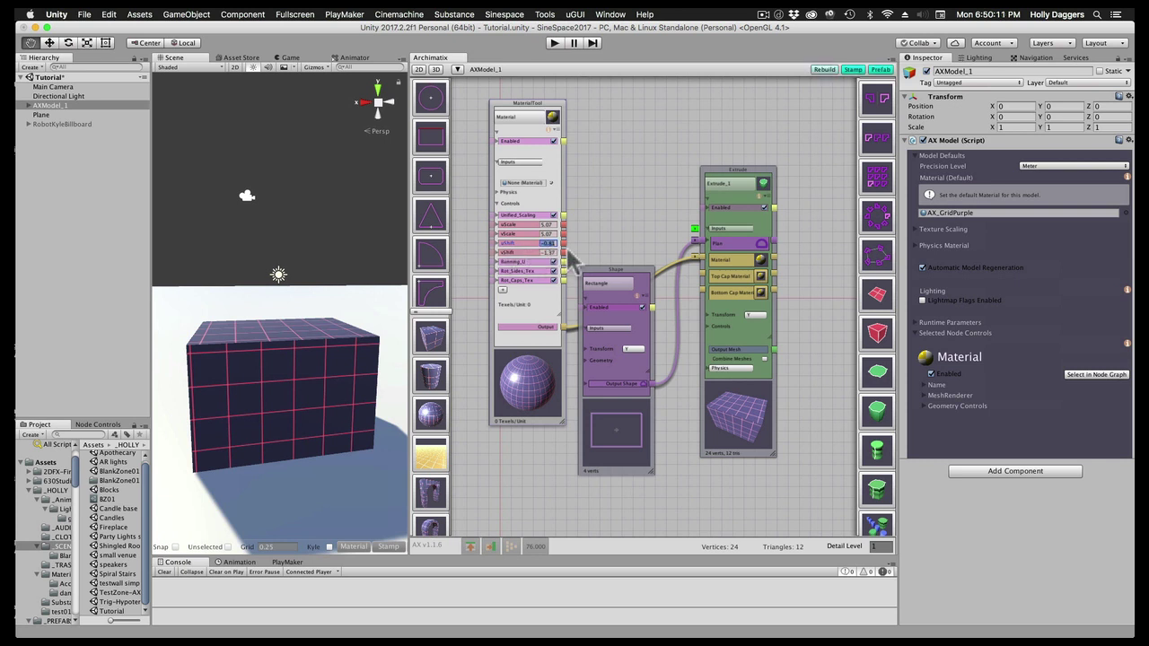
Step: Assign the AX_Wood_01 material to the Material node and readjust its texture shift on the box
{"action": "left_click", "coordinate": [551, 183]}
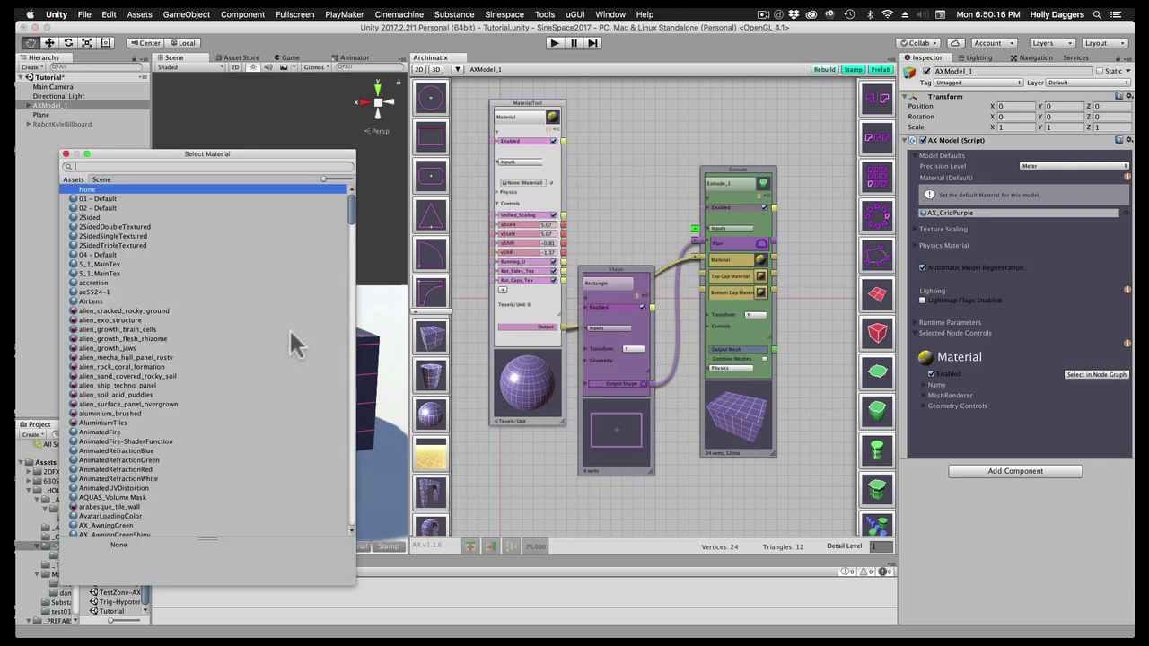
{"action": "scroll", "coordinate": [132, 271], "scroll_direction": "down", "scroll_amount": 15}
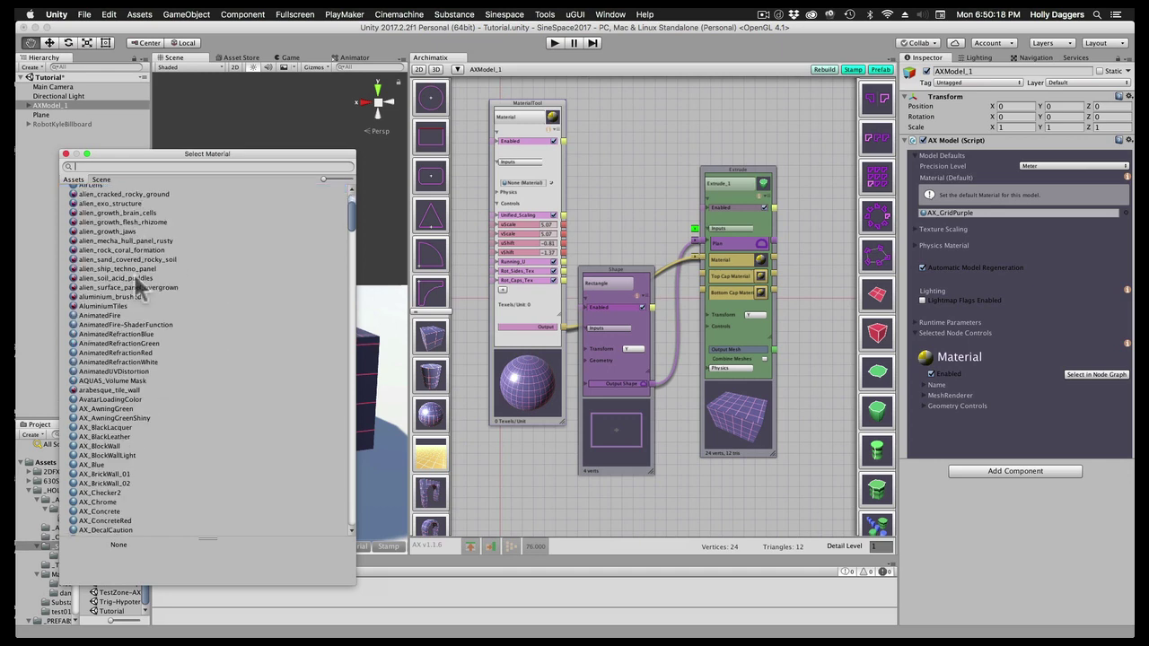
{"action": "scroll", "coordinate": [132, 271], "scroll_direction": "down", "scroll_amount": 2}
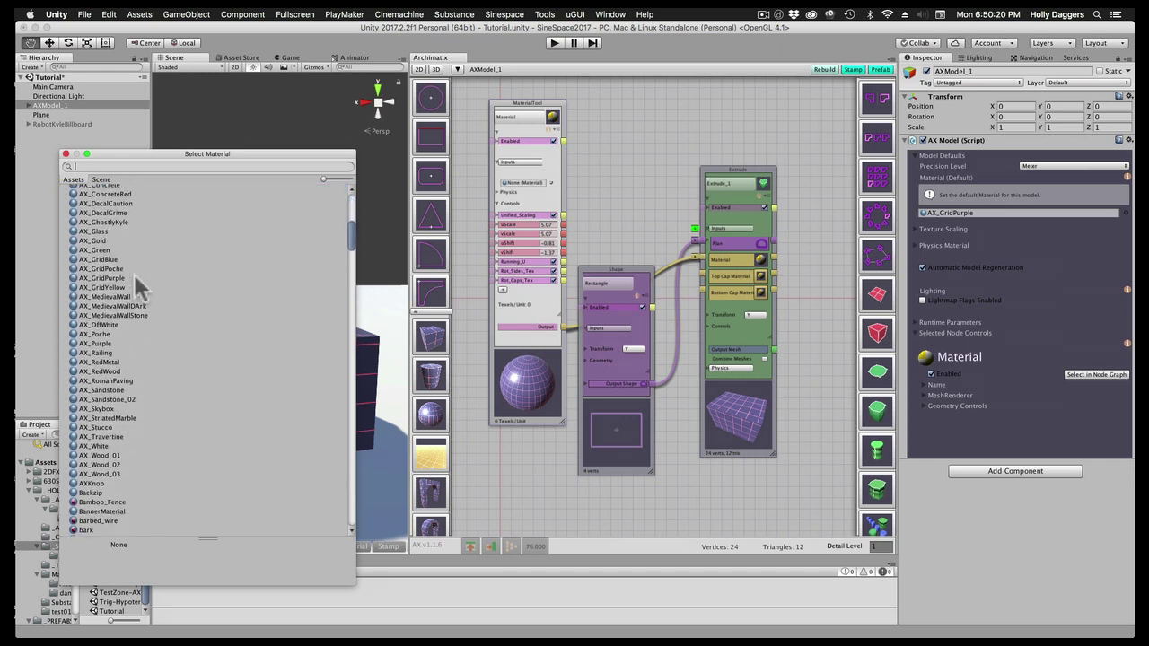
{"action": "left_click", "coordinate": [101, 455]}
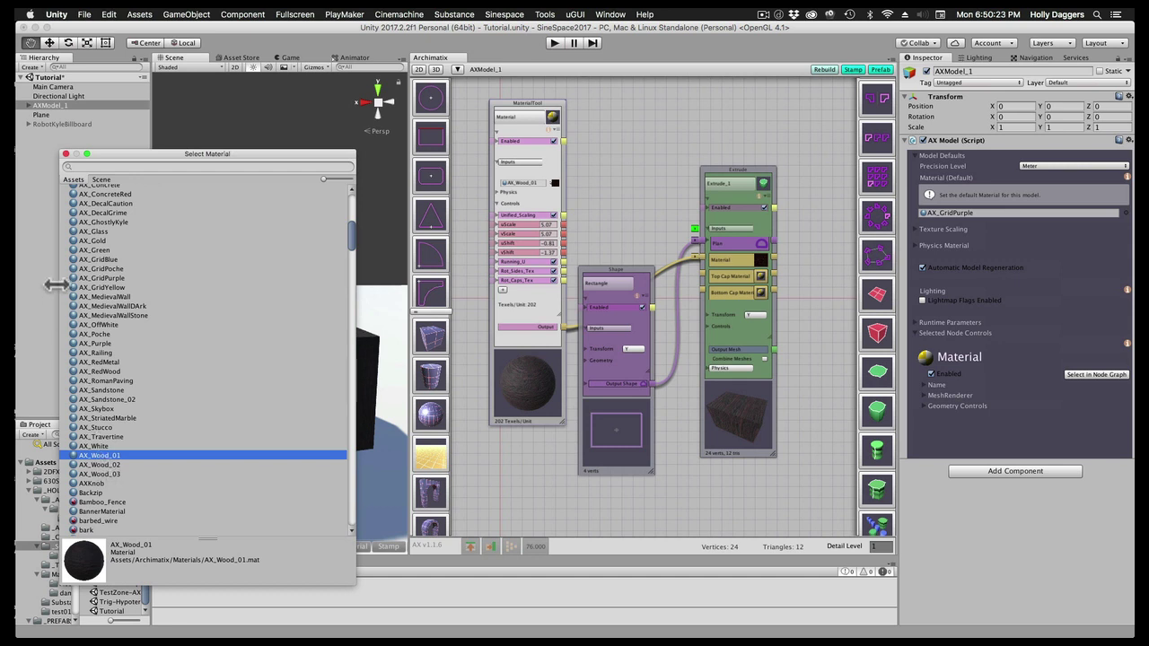
{"action": "left_click", "coordinate": [65, 155]}
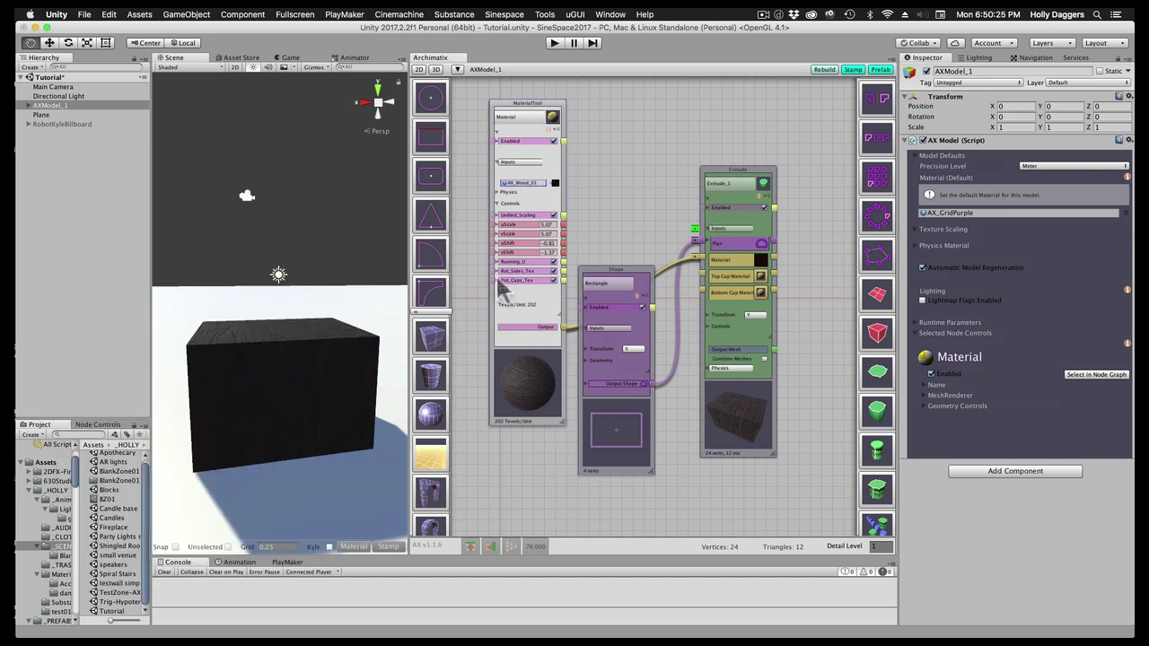
{"action": "mouse_move", "coordinate": [508, 248]}
{"action": "left_mouse_down"}
{"action": "mouse_move", "coordinate": [533, 252]}
{"action": "mouse_move", "coordinate": [504, 253]}
{"action": "left_mouse_up"}
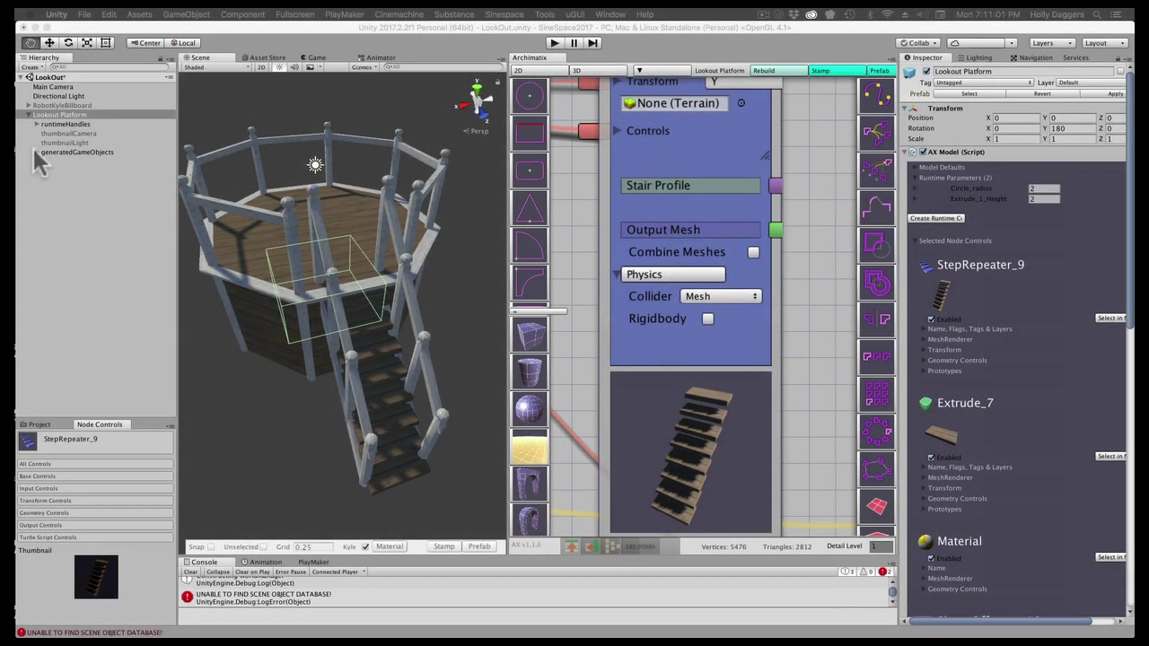
Step: Examine the Lookout Platform's generated game objects, expanding StepRepeater_9 and RadialRepeater_12
{"action": "left_click", "coordinate": [35, 150]}
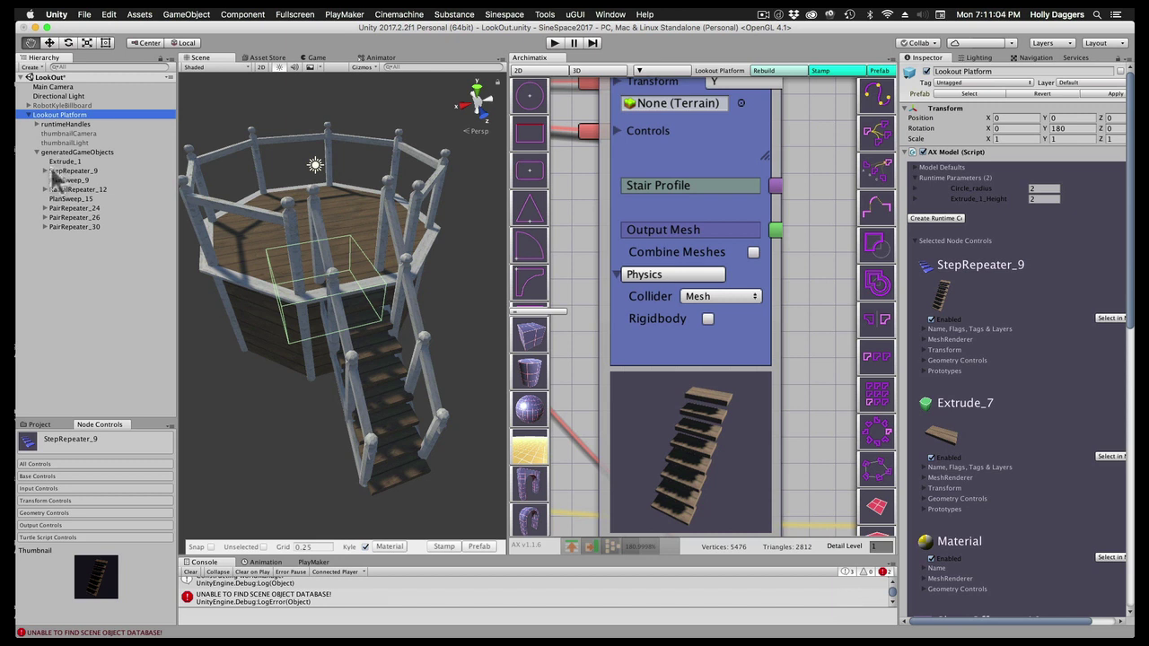
{"action": "left_click", "coordinate": [45, 170]}
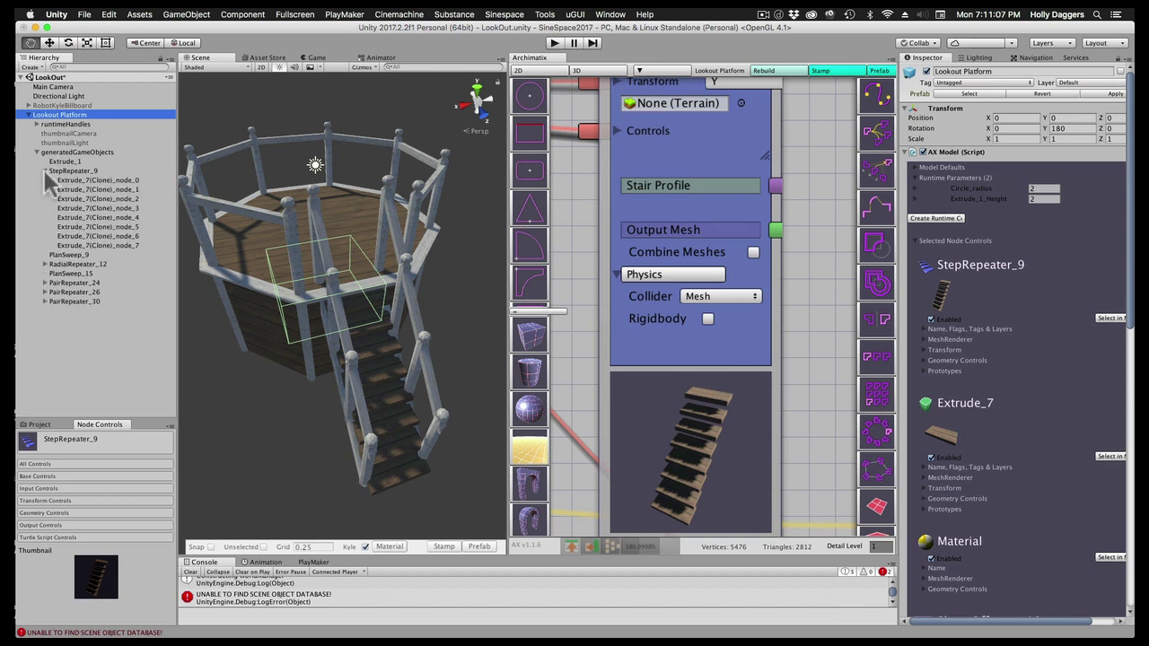
{"action": "left_click", "coordinate": [45, 265]}
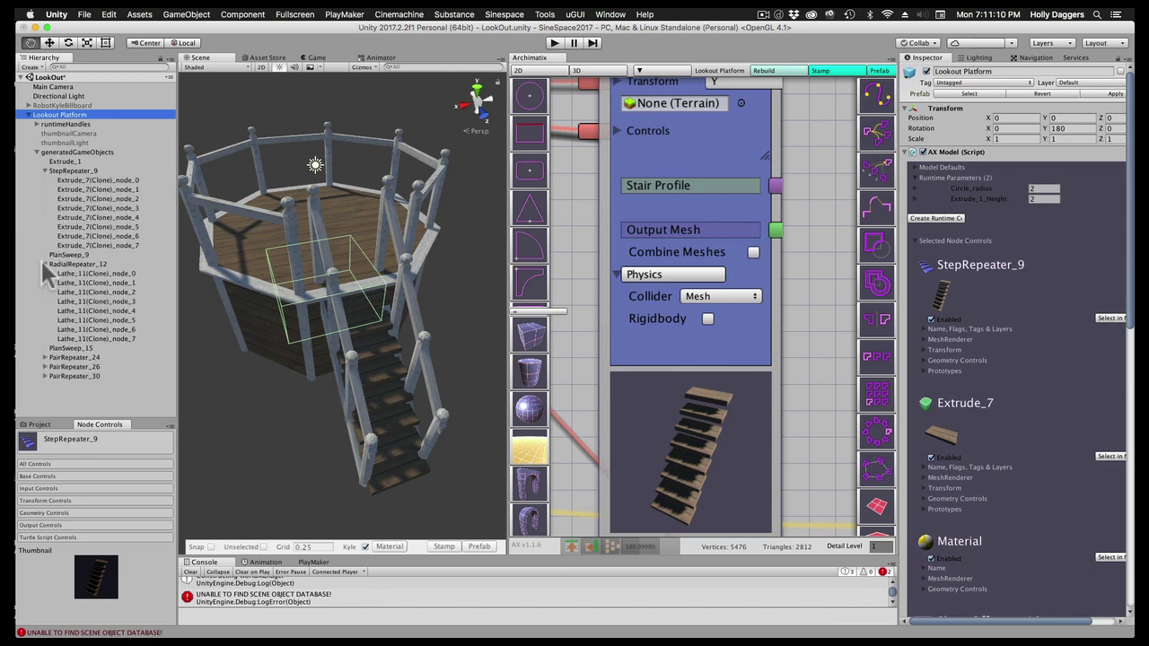
Step: Enable Combine Meshes on the StepRepeater_9 stairs, check the generated objects, and set the stairs' collider to Convex Mesh
{"action": "left_click", "coordinate": [754, 252]}
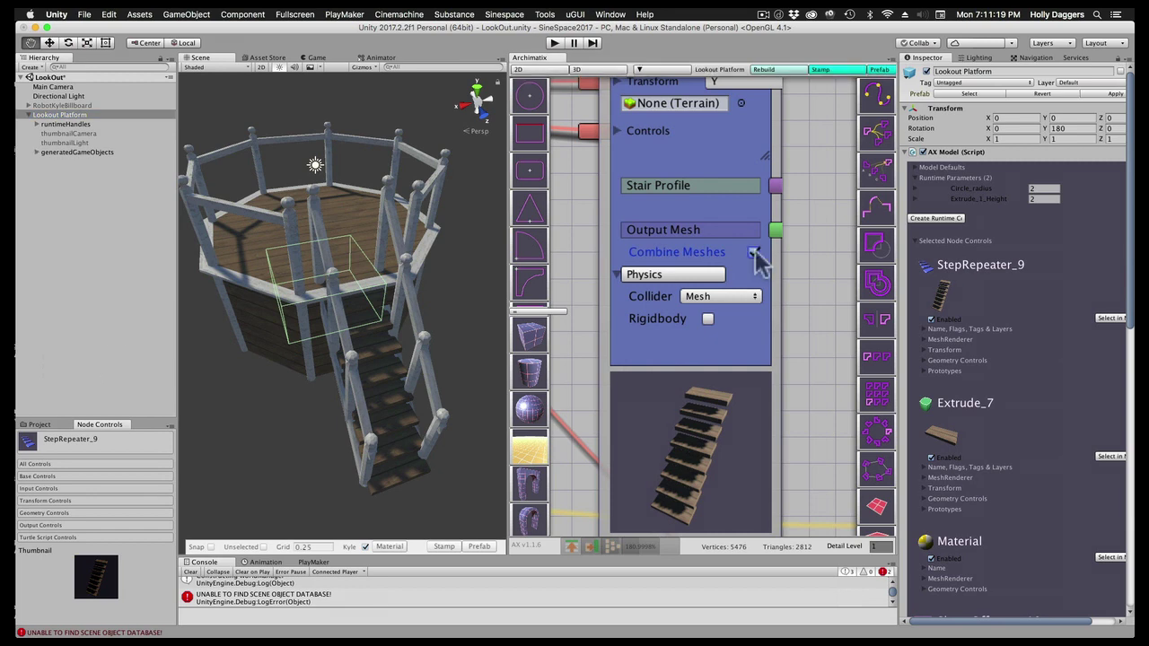
{"action": "left_click", "coordinate": [36, 152]}
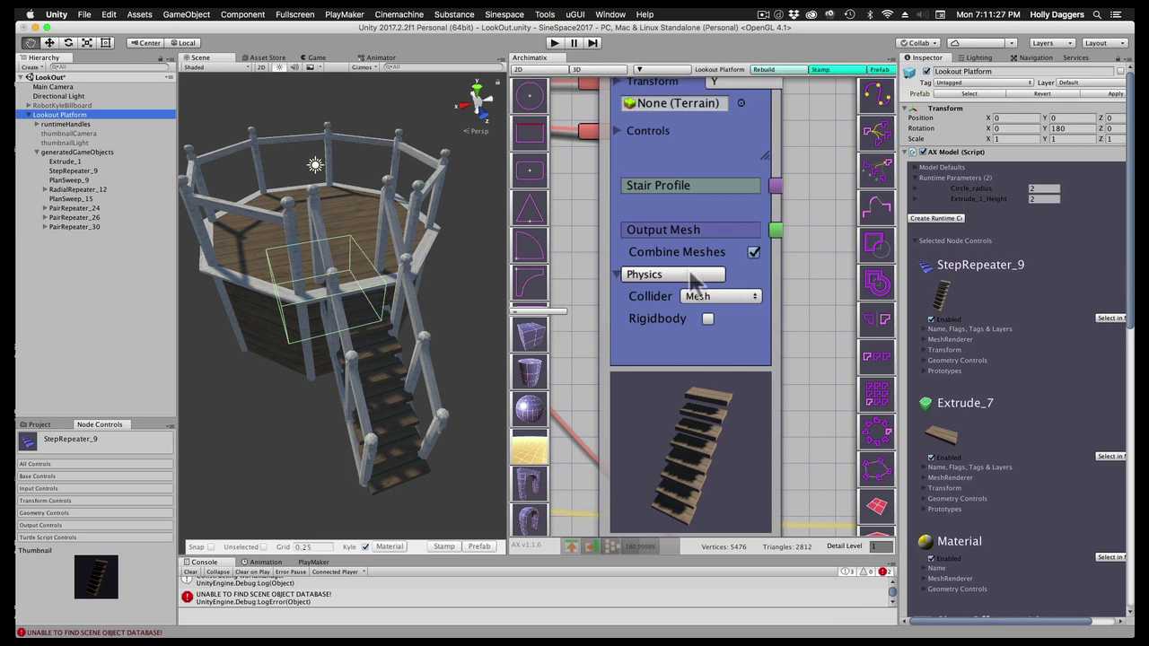
{"action": "left_click", "coordinate": [731, 304]}
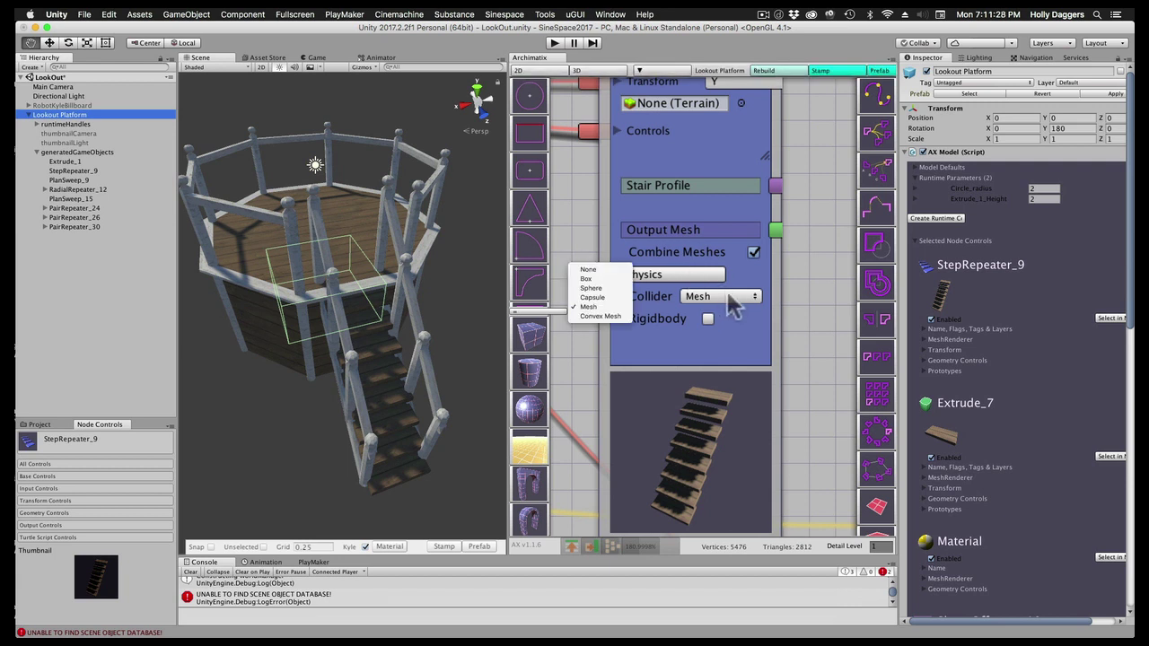
{"action": "left_click", "coordinate": [617, 317]}
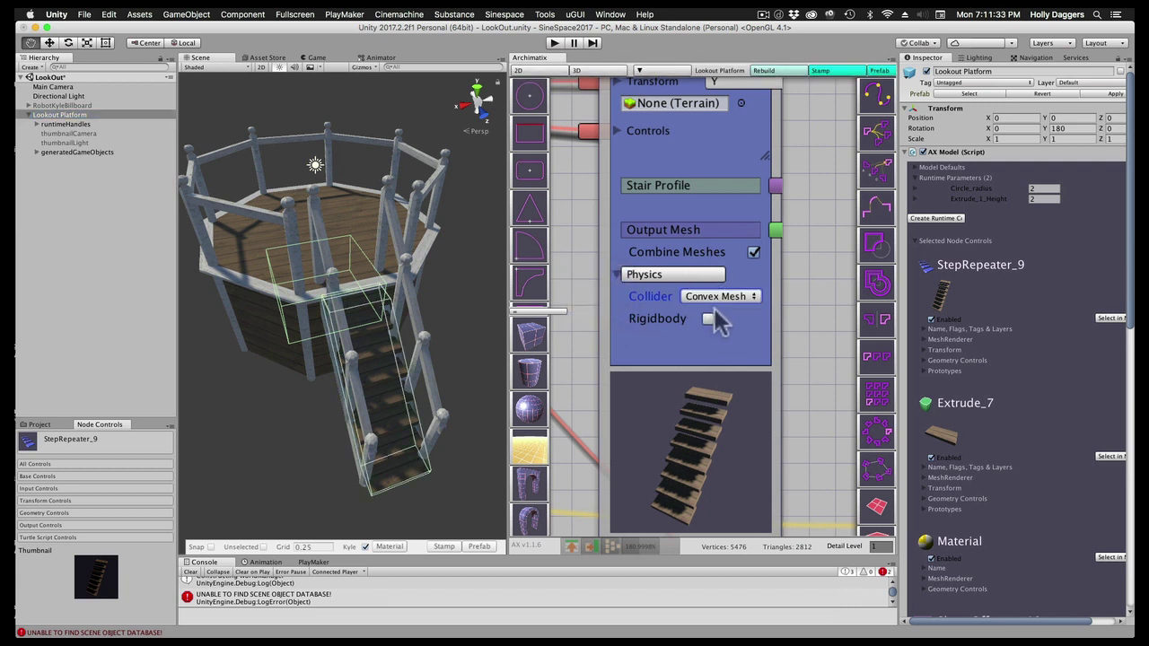
Step: Try the Mesh and Box collider types on the StepRepeater_9 stairs and return the collider to Convex Mesh
{"action": "left_click", "coordinate": [740, 297]}
{"action": "left_click", "coordinate": [600, 296]}
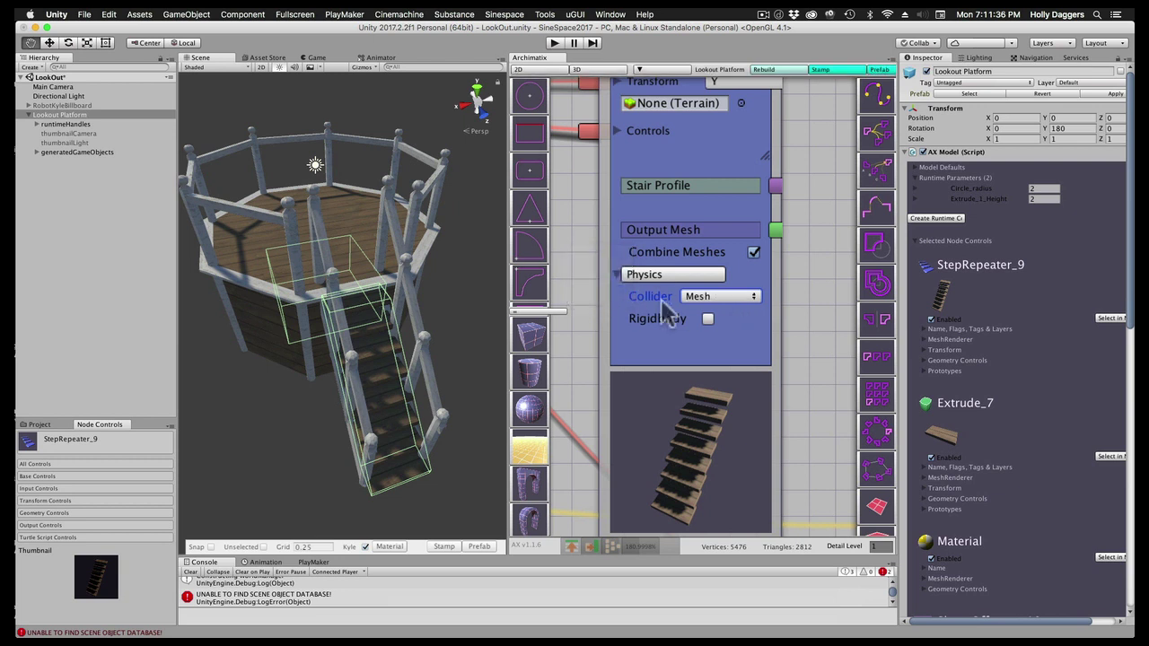
{"action": "left_click", "coordinate": [732, 299]}
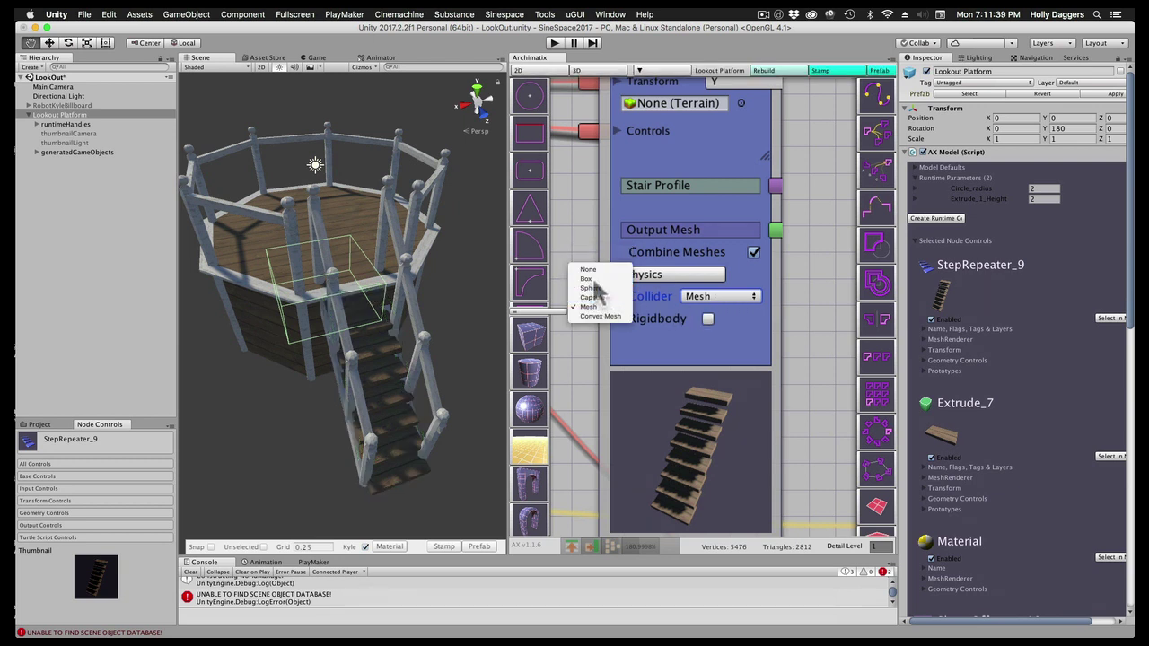
{"action": "left_click", "coordinate": [586, 279]}
{"action": "left_click", "coordinate": [732, 298]}
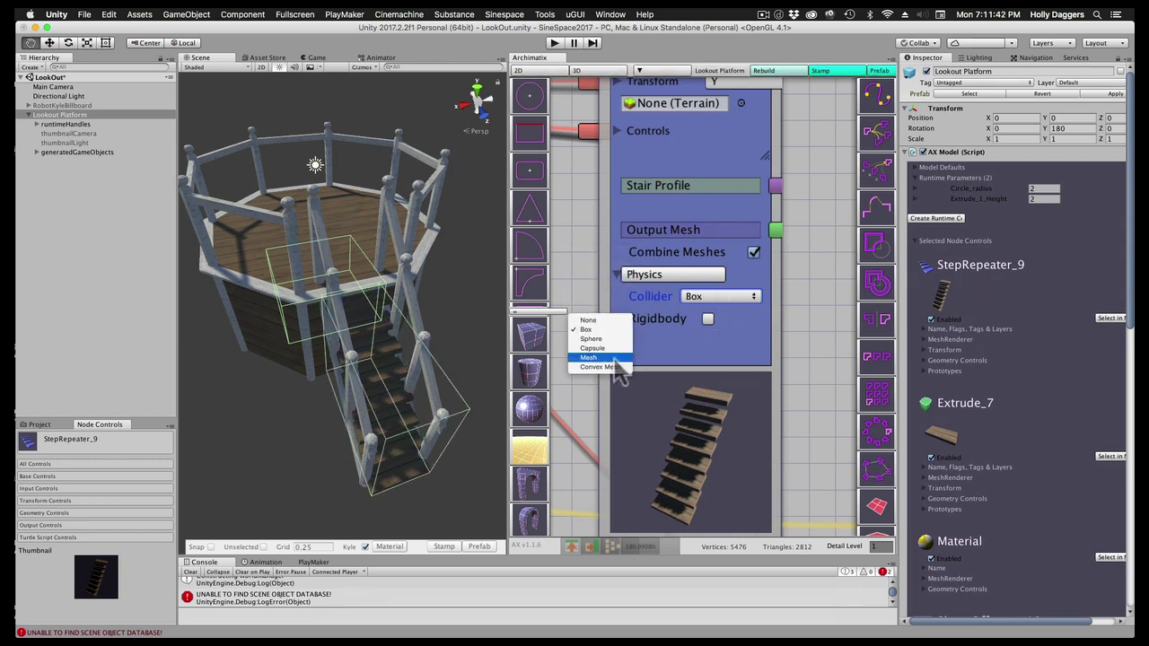
{"action": "left_click", "coordinate": [612, 367]}
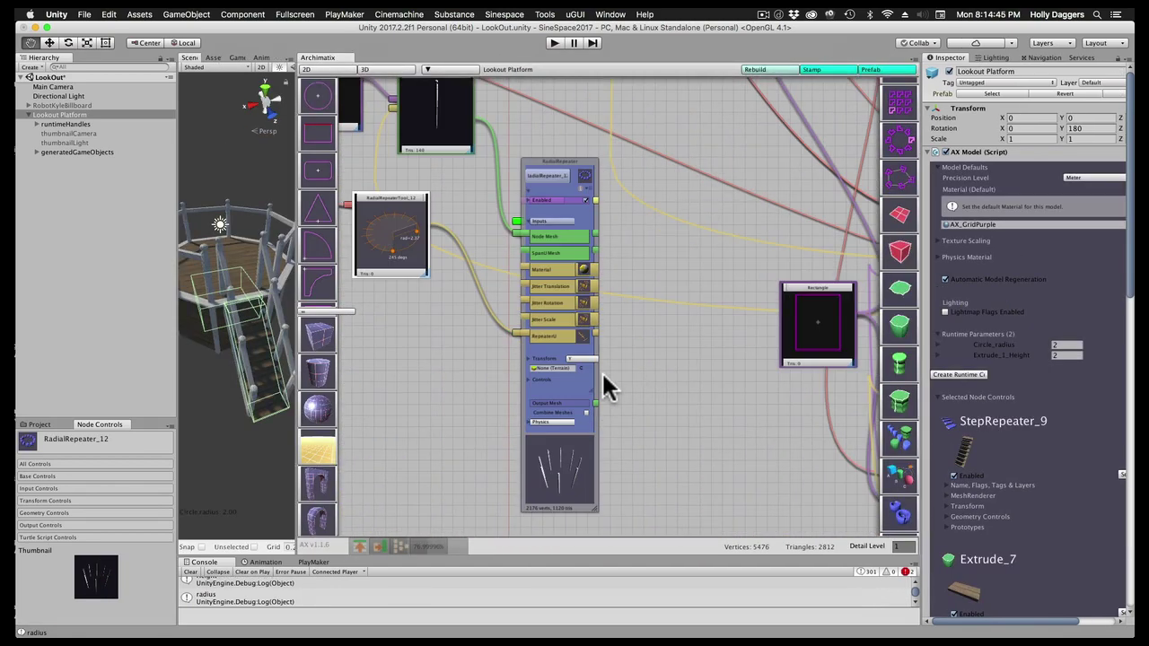
Step: Enable Combine Meshes on RadialRepeater_12 and open the PairRepeater_30 node
{"action": "left_click", "coordinate": [584, 410]}
{"action": "left_click_drag", "start_coordinate": [721, 445], "coordinate": [424, 339]}
{"action": "left_click_drag", "start_coordinate": [802, 343], "coordinate": [811, 435]}
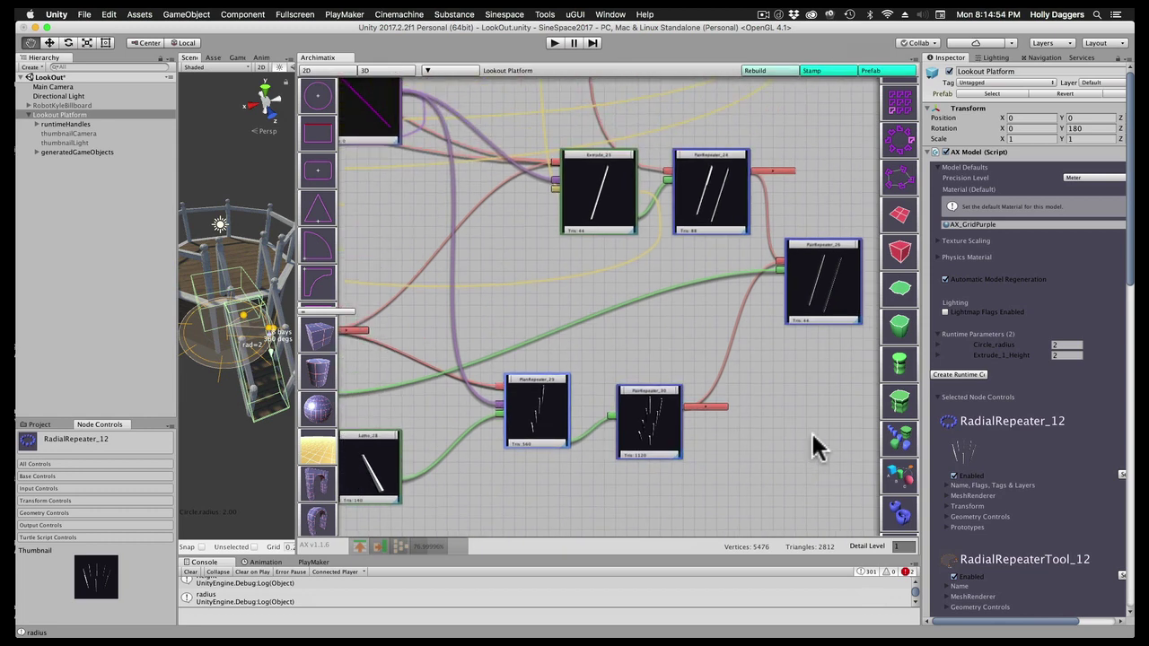
{"action": "left_click", "coordinate": [657, 402]}
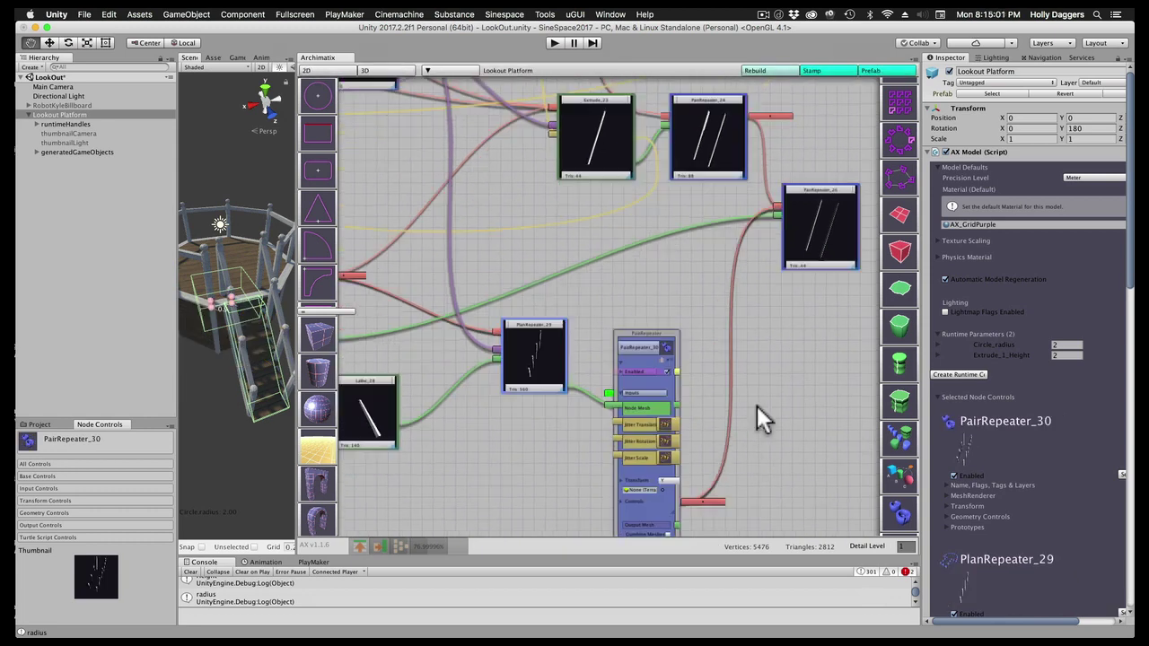
{"action": "left_click_drag", "start_coordinate": [827, 358], "coordinate": [693, 318]}
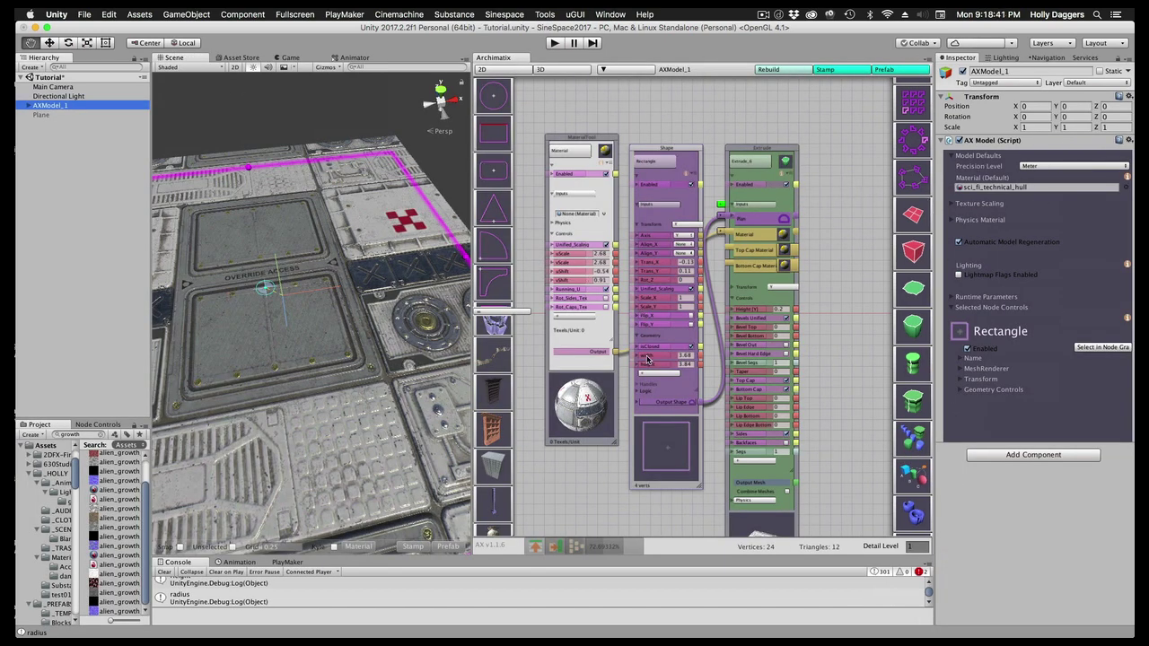
Step: In the Tutorial scene, narrow AXModel_1's Rectangle to about 1.24 wide and adjust the material's U shift
{"action": "mouse_move", "coordinate": [648, 359]}
{"action": "left_mouse_down"}
{"action": "mouse_move", "coordinate": [620, 368]}
{"action": "mouse_move", "coordinate": [633, 370]}
{"action": "left_mouse_up"}
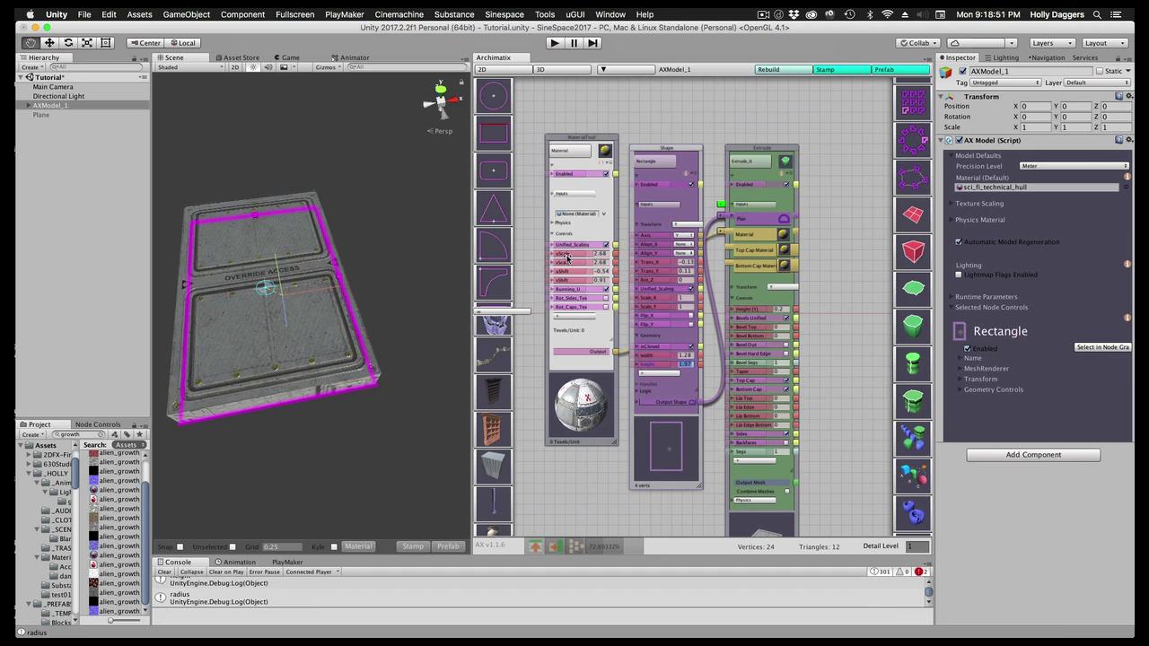
{"action": "left_click_drag", "start_coordinate": [564, 273], "coordinate": [571, 276]}
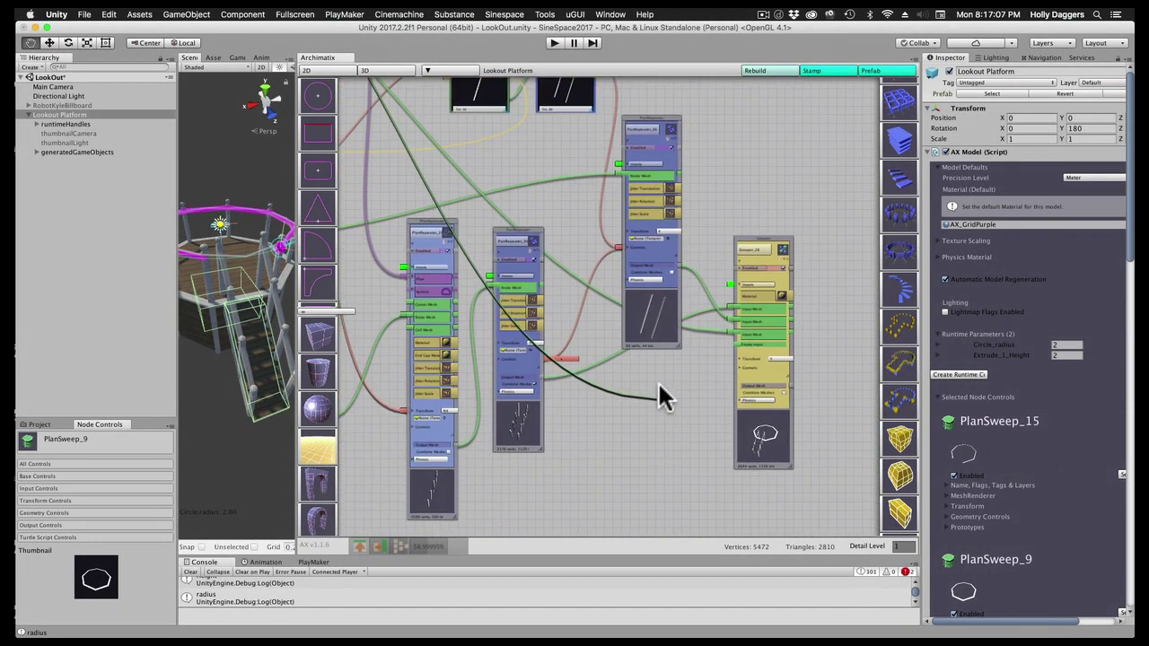
Step: In the LookOut scene, connect the PlanSweep_15 and RadialRepeater_12 output meshes to Grouper_28's empty inputs
{"action": "left_click", "coordinate": [733, 338]}
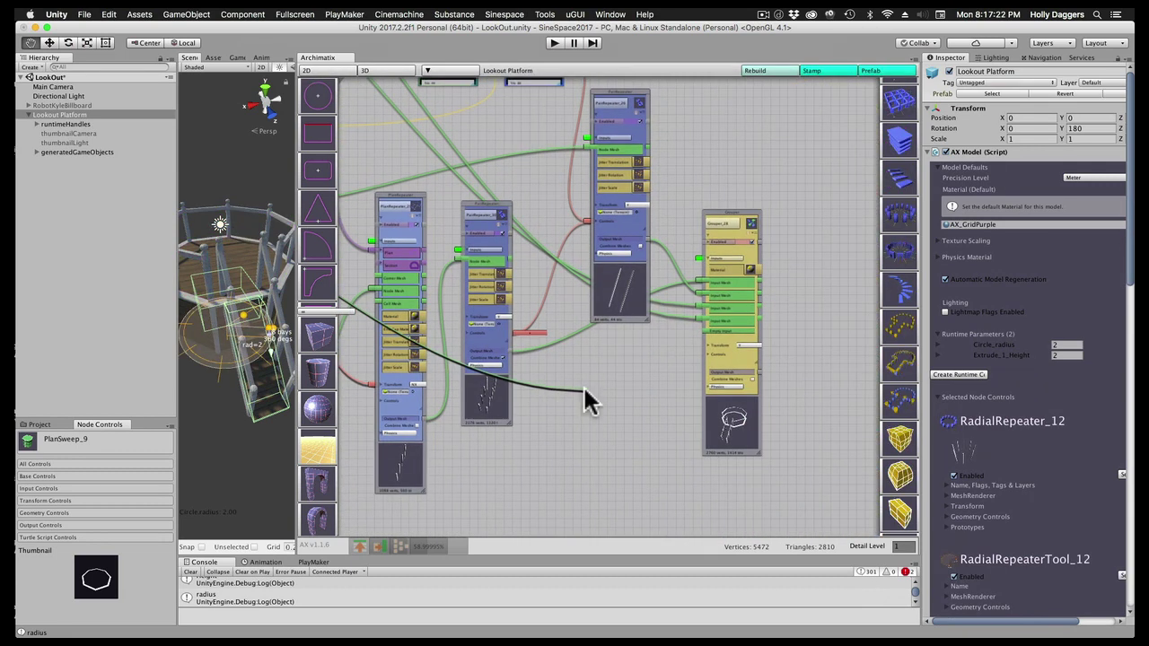
{"action": "left_click_drag", "start_coordinate": [587, 398], "coordinate": [705, 332]}
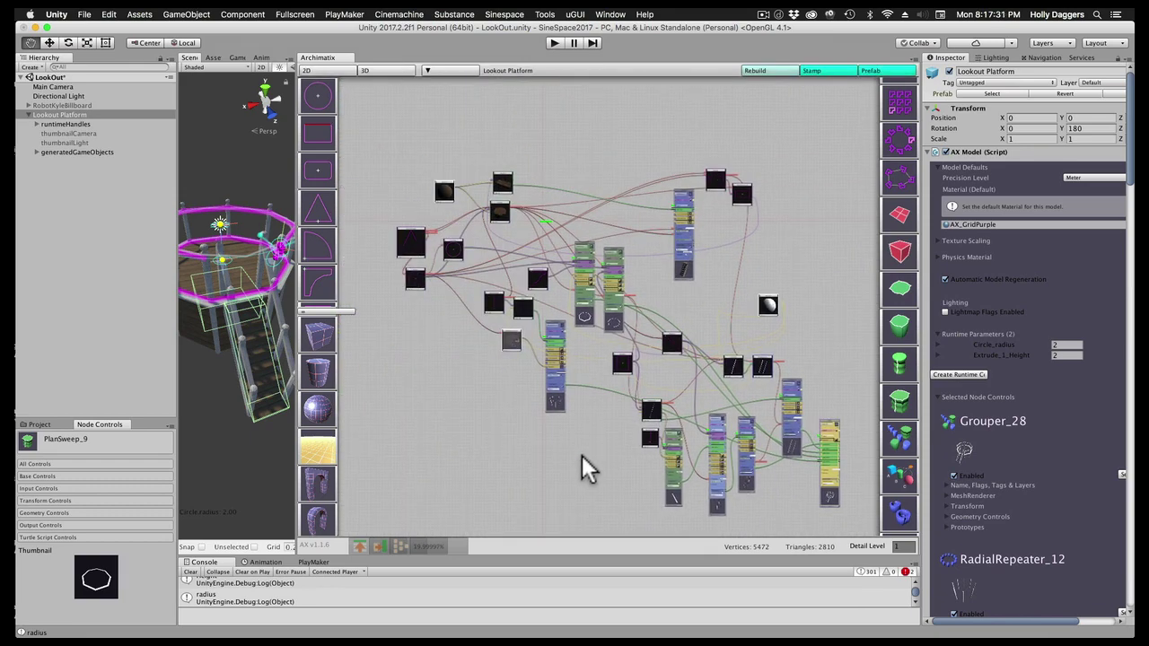
Step: Rename the Extrude_1 node as Platform and the StepRepeater_9 node as Steps
{"action": "middle_click_drag", "start_coordinate": [585, 464], "coordinate": [579, 440]}
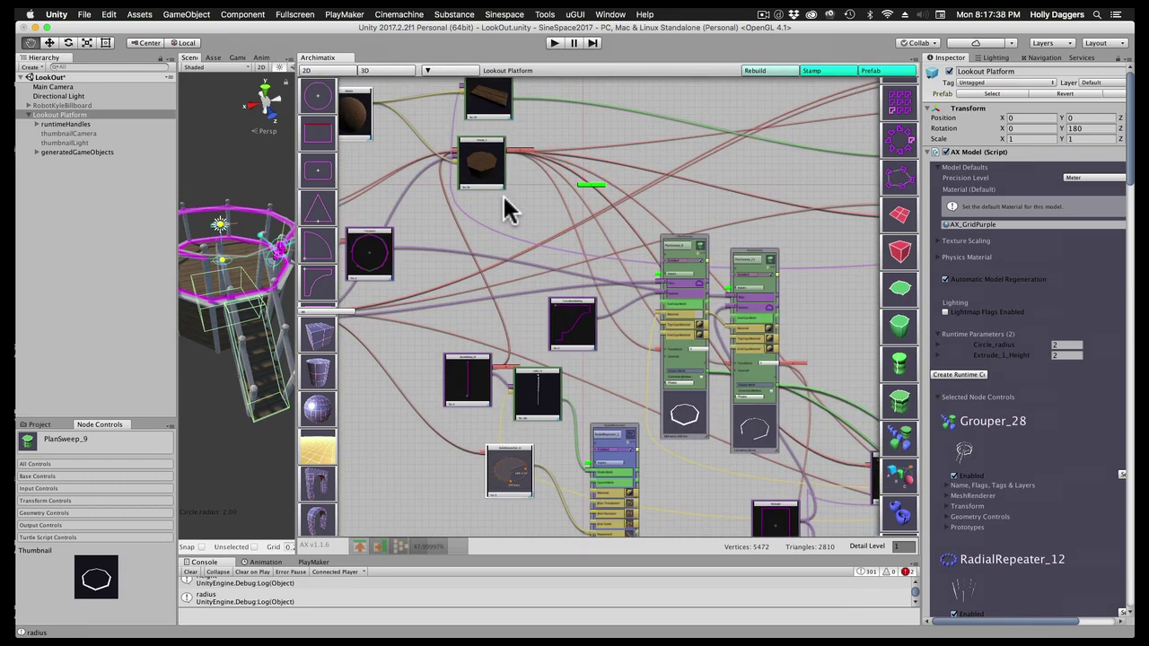
{"action": "scroll", "coordinate": [508, 215], "scroll_direction": "up", "scroll_amount": 3}
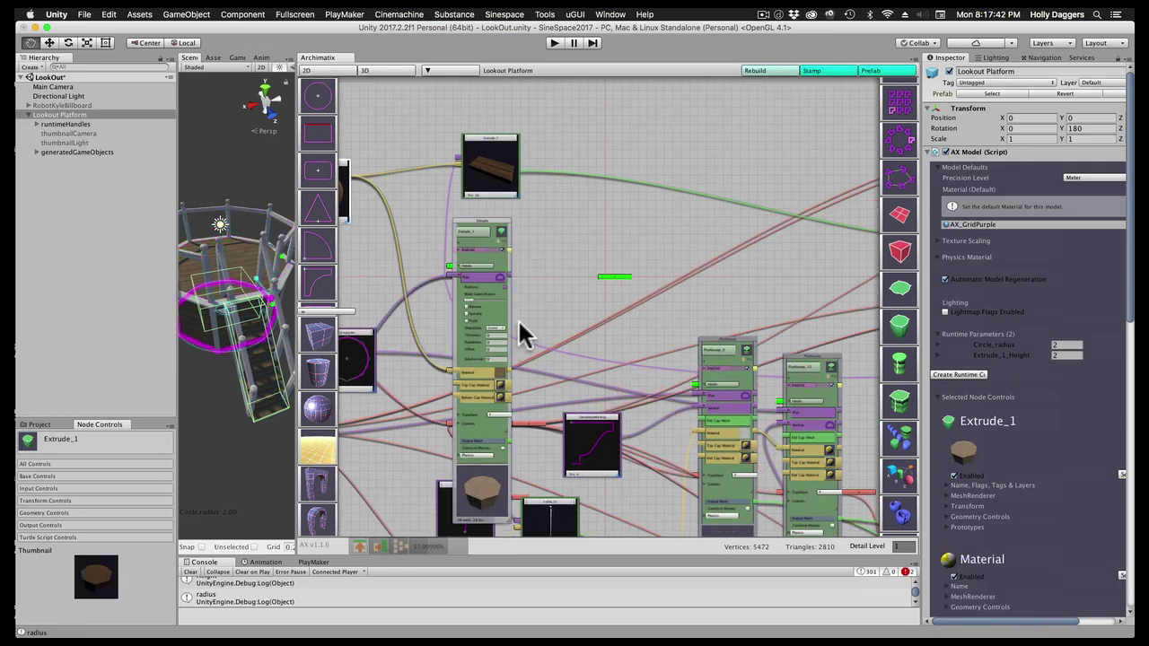
{"action": "scroll", "coordinate": [526, 328], "scroll_direction": "up", "scroll_amount": 3}
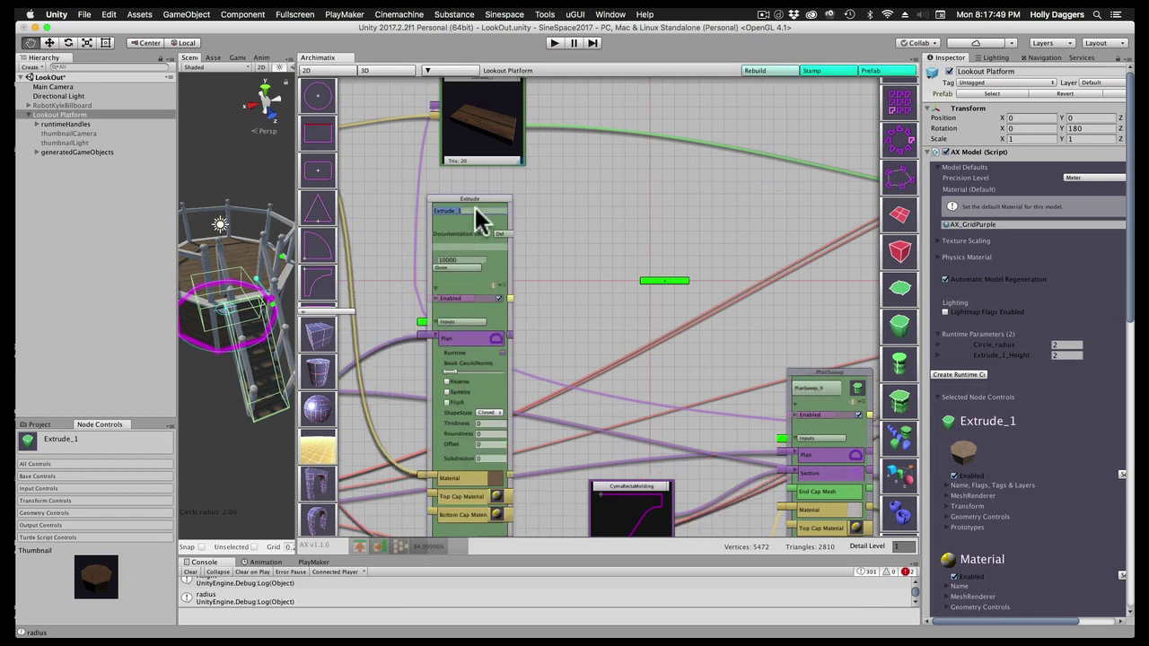
{"action": "type", "text": "Platform"}
{"action": "key", "text": "Return"}
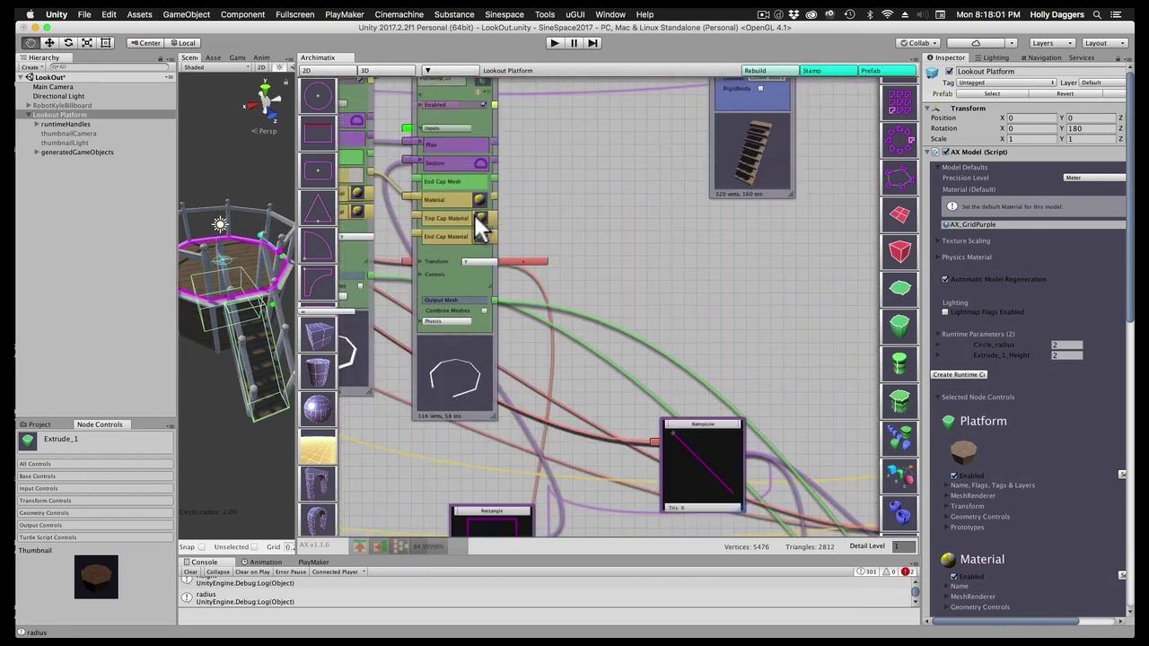
{"action": "left_click_drag", "start_coordinate": [479, 222], "coordinate": [346, 516]}
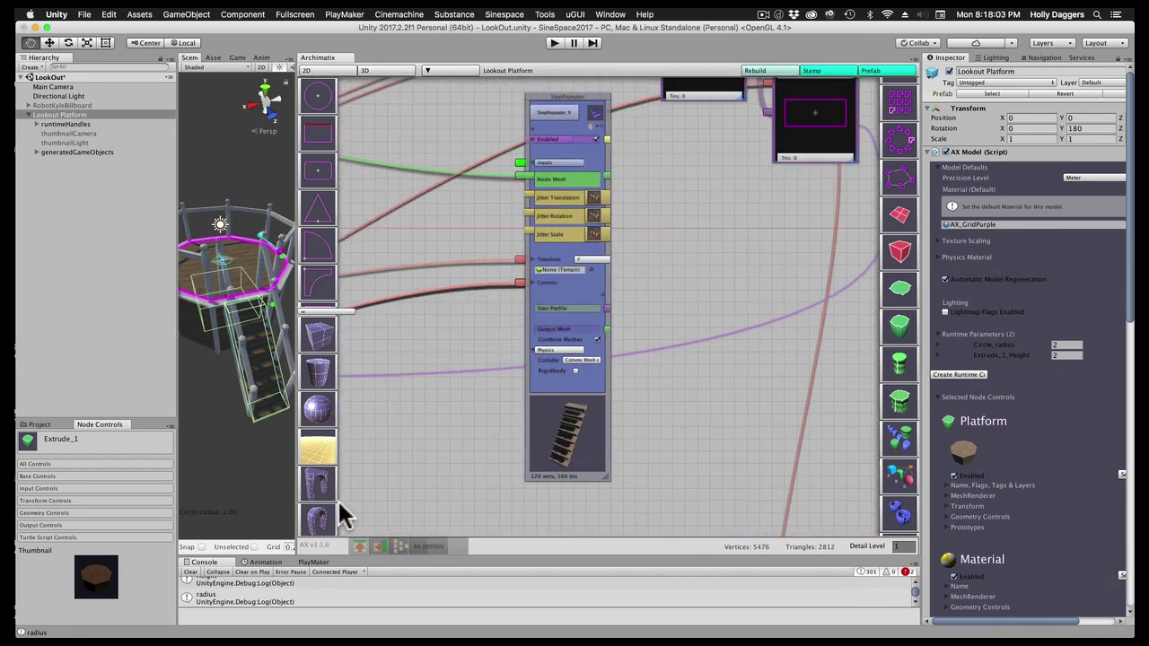
{"action": "left_click", "coordinate": [575, 133]}
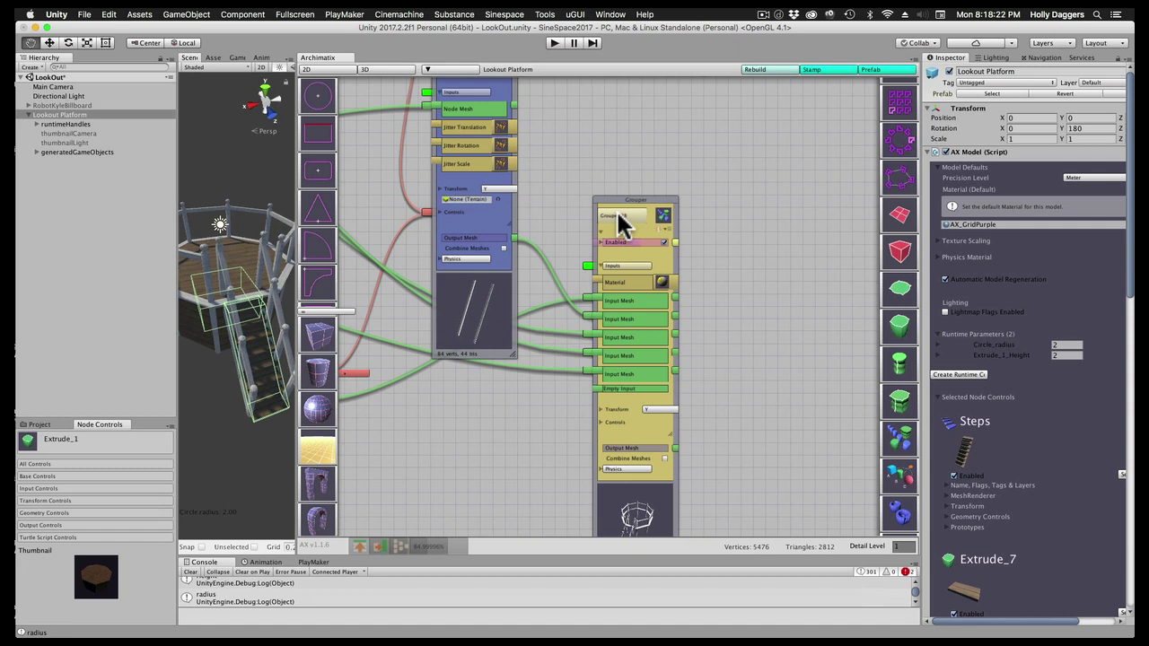
Step: Rename the Grouper_28 node as Rails and expand the Lookout Platform's generatedGameObjects
{"action": "left_click", "coordinate": [623, 223]}
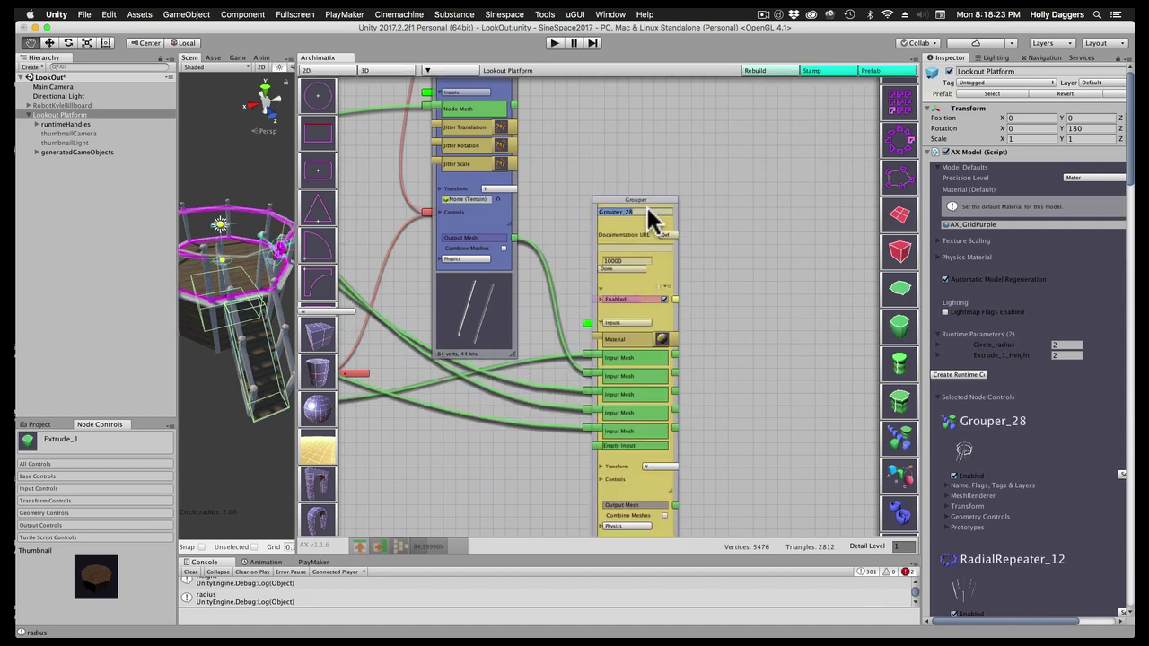
{"action": "type", "text": "T"}
{"action": "key", "text": "BackSpace"}
{"action": "type", "text": "Rails"}
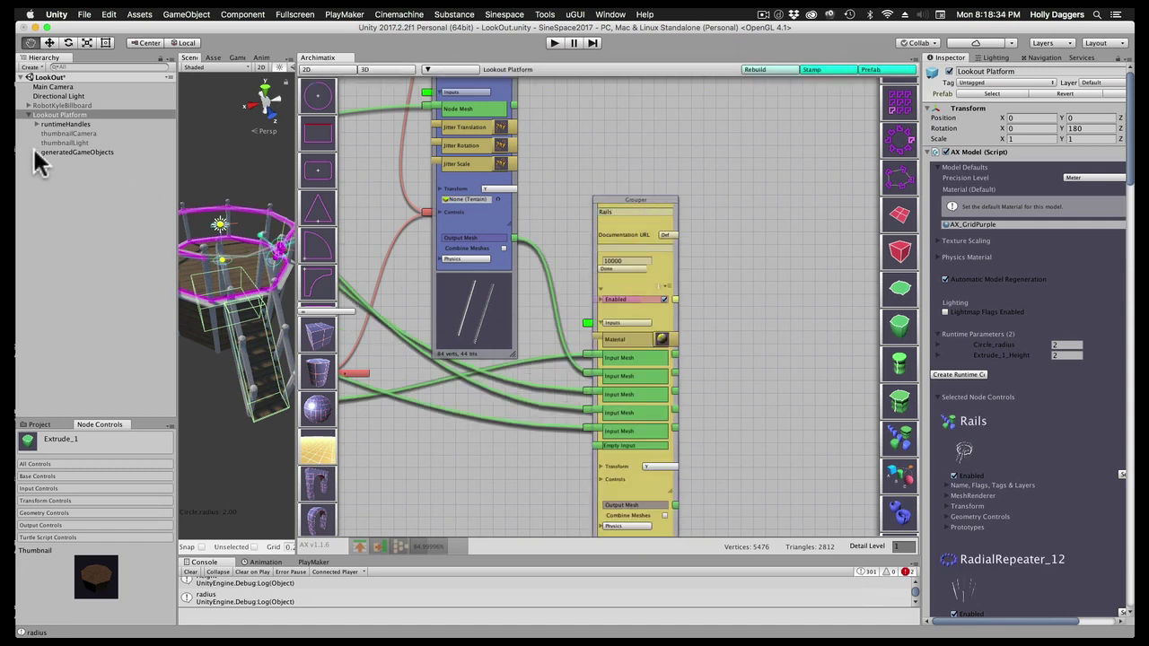
{"action": "left_click", "coordinate": [36, 152]}
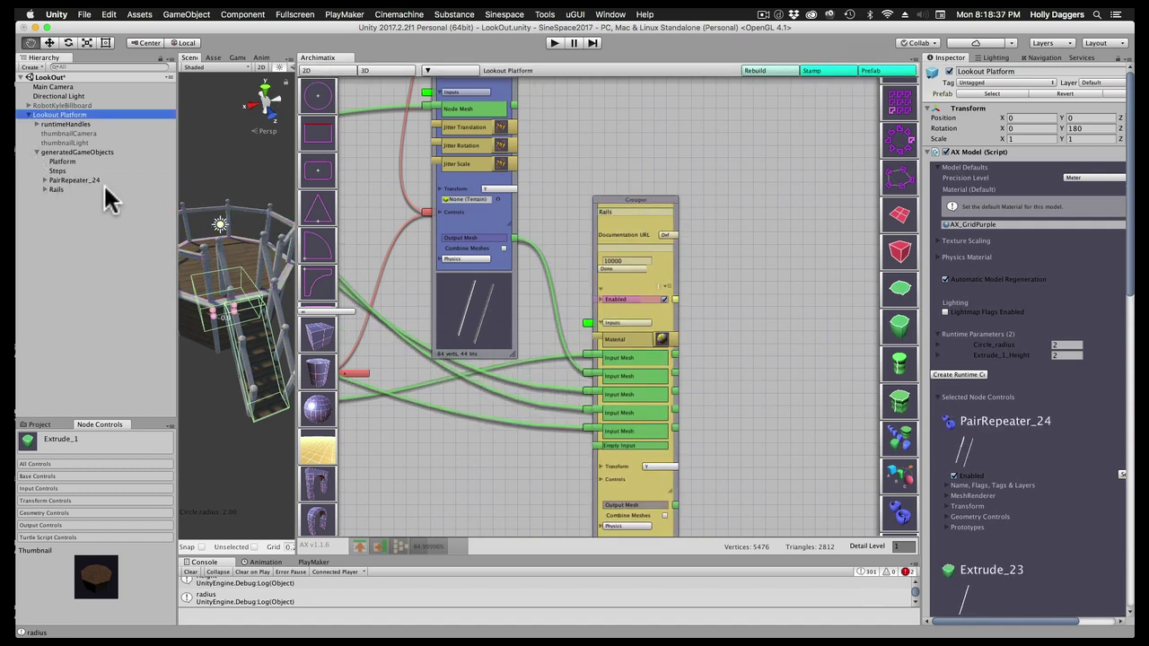
Step: Open the PairRepeater_24 node and connect its output mesh to the Rails grouper's empty input
{"action": "scroll", "coordinate": [456, 353], "scroll_direction": "down", "scroll_amount": 5}
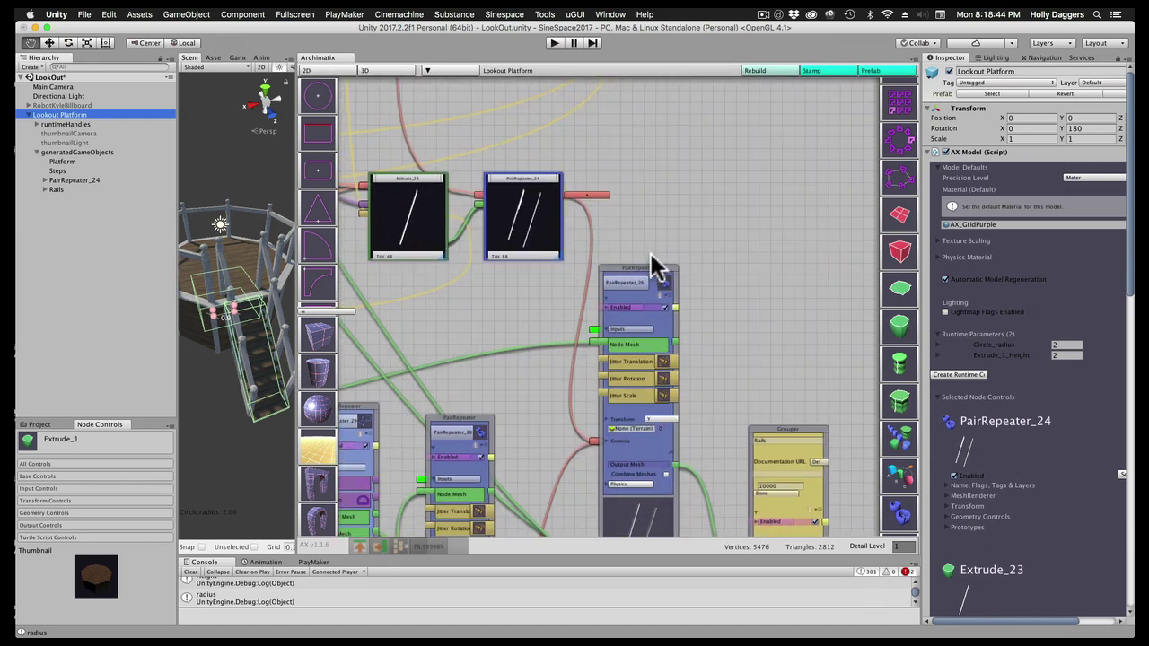
{"action": "middle_click_drag", "start_coordinate": [511, 378], "coordinate": [681, 483]}
{"action": "left_click", "coordinate": [696, 325]}
{"action": "middle_click_drag", "start_coordinate": [616, 386], "coordinate": [509, 186]}
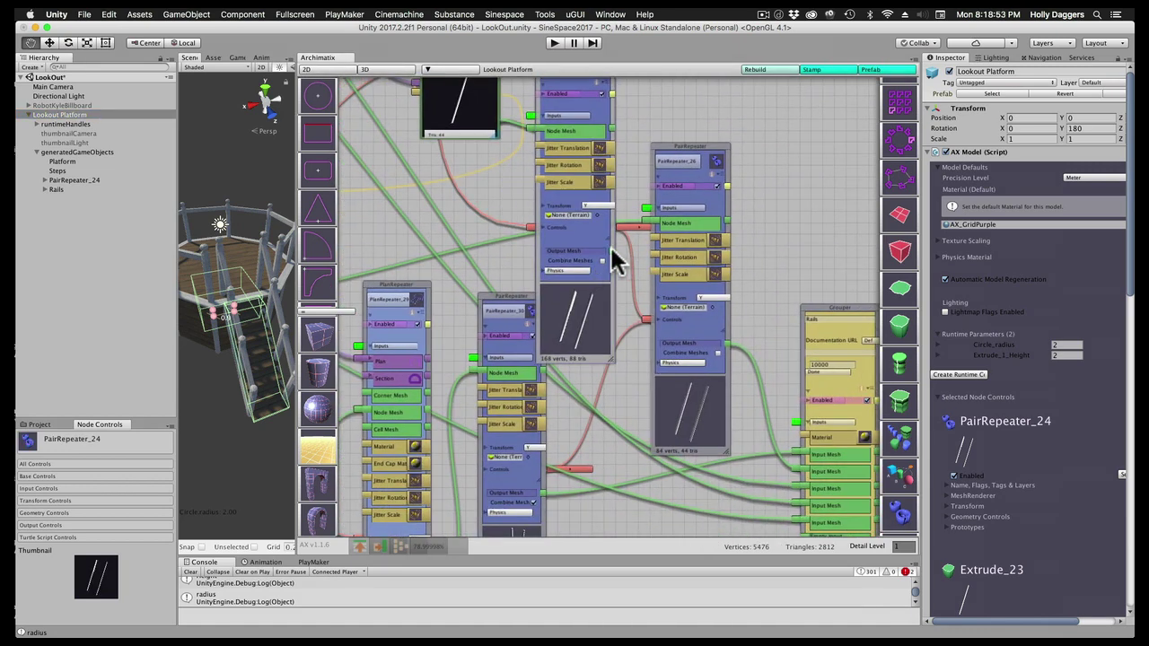
{"action": "left_click_drag", "start_coordinate": [610, 256], "coordinate": [776, 400]}
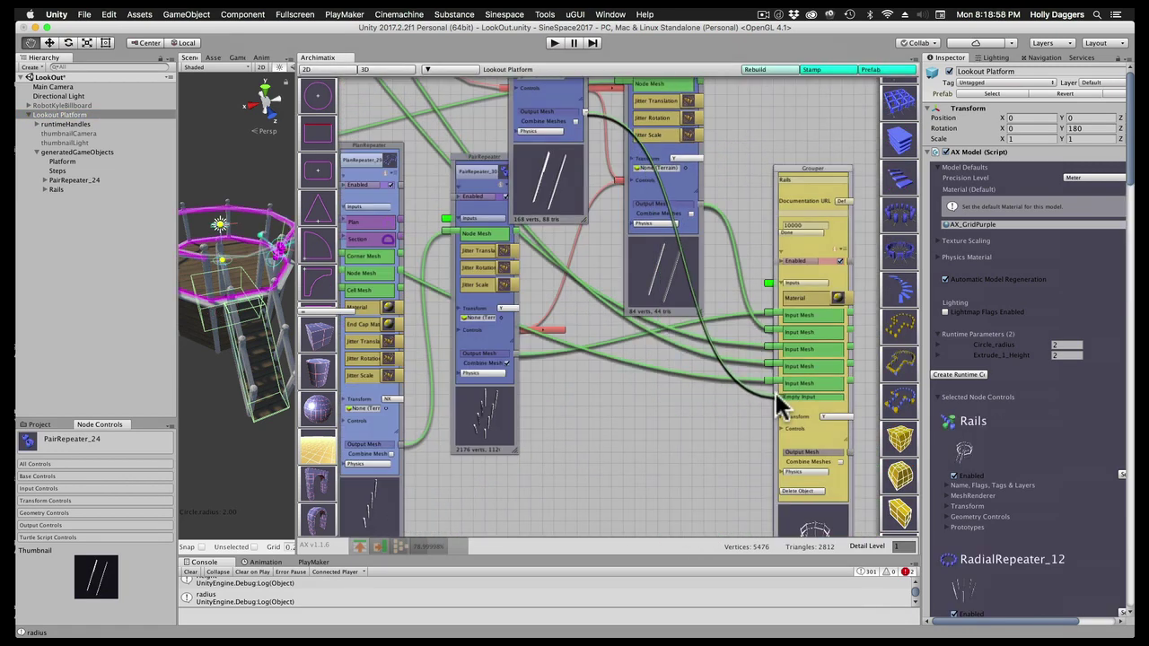
{"action": "left_click_drag", "start_coordinate": [777, 402], "coordinate": [777, 402]}
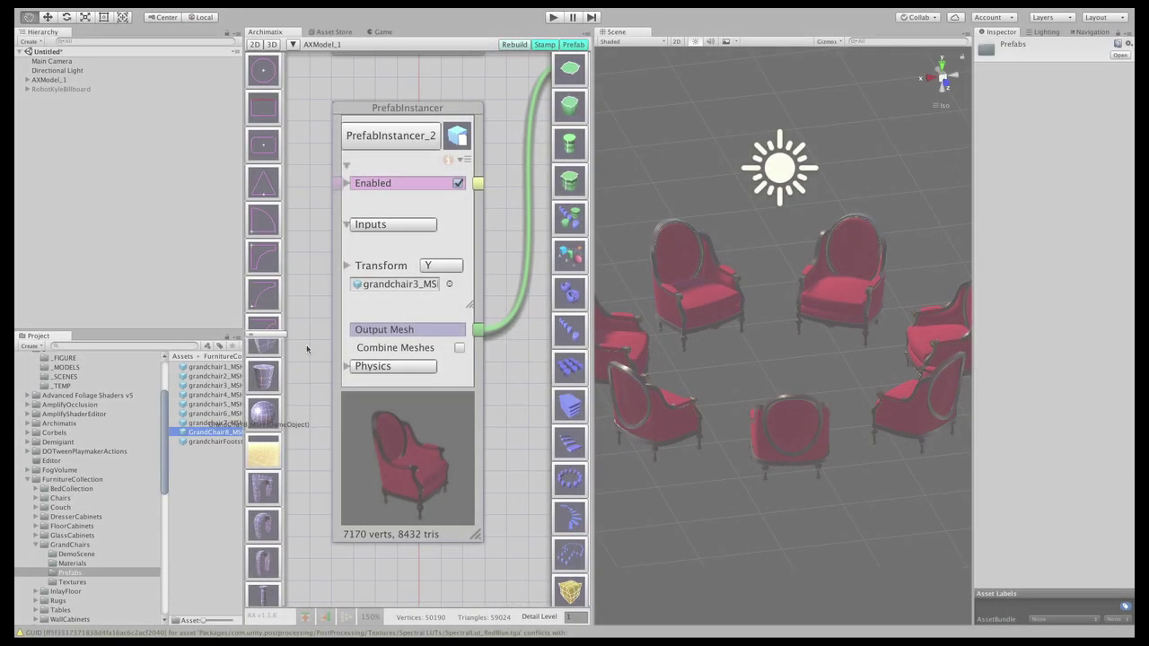
Step: Swap PrefabInstancer_2's prefab among the GrandChairs prefabs, including GrandChair8_MSH, grandchair5_MSH and grandchair3_MSH
{"action": "left_click_drag", "start_coordinate": [306, 349], "coordinate": [394, 284]}
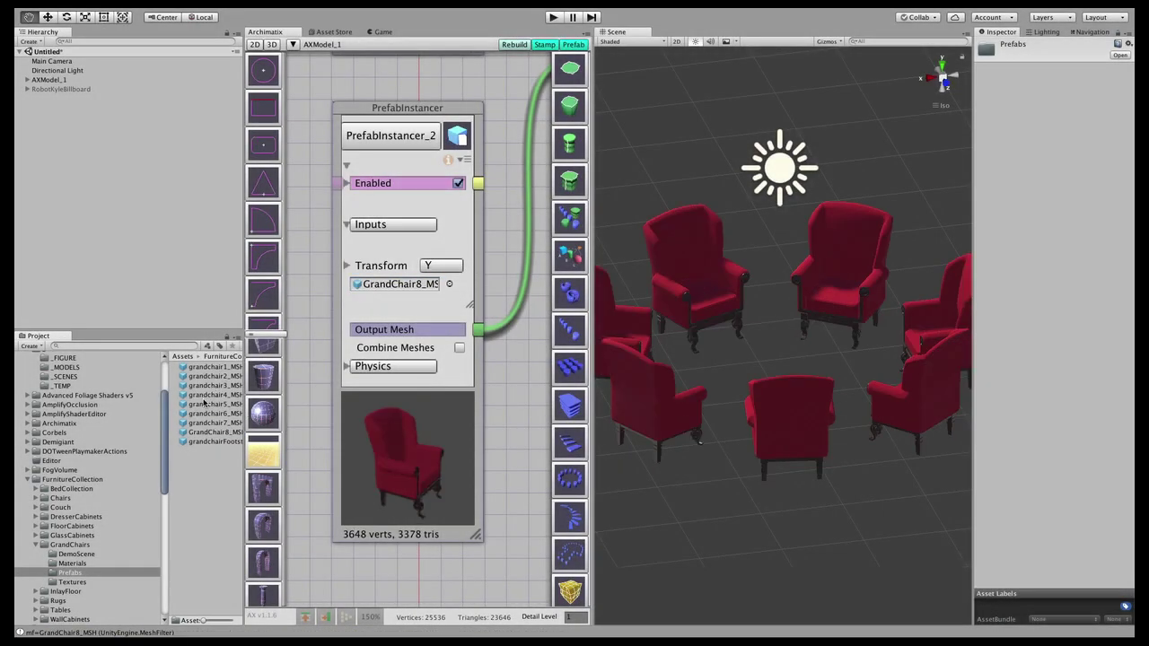
{"action": "left_click_drag", "start_coordinate": [205, 404], "coordinate": [386, 284]}
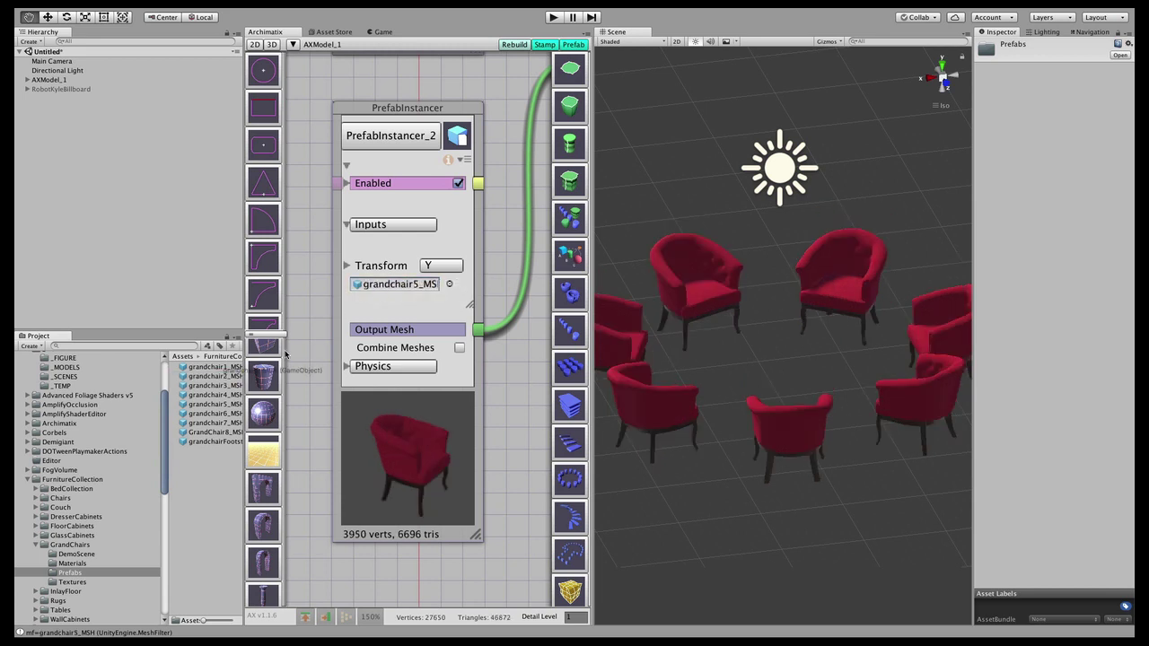
{"action": "left_click_drag", "start_coordinate": [286, 354], "coordinate": [395, 283]}
{"action": "left_click_drag", "start_coordinate": [304, 336], "coordinate": [394, 284]}
{"action": "left_click_drag", "start_coordinate": [246, 368], "coordinate": [373, 289]}
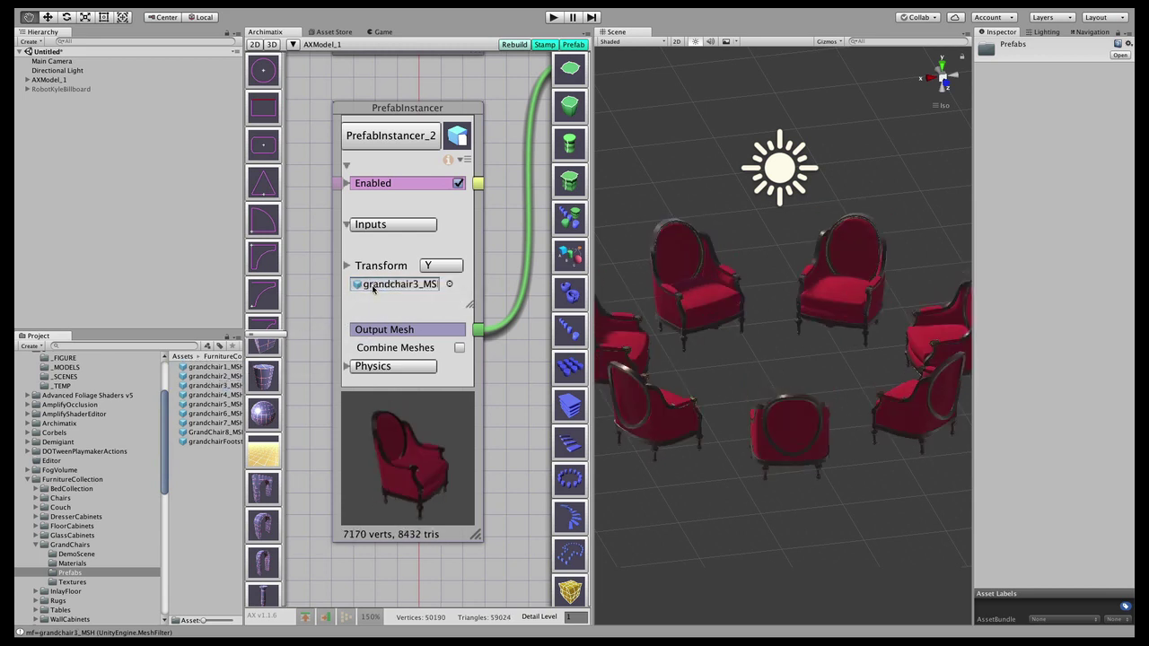
Step: Assign the proxy prefab from the _TEMP folder to PrefabInstancer_2
{"action": "left_click_drag", "start_coordinate": [166, 427], "coordinate": [366, 285]}
{"action": "left_click", "coordinate": [53, 458]}
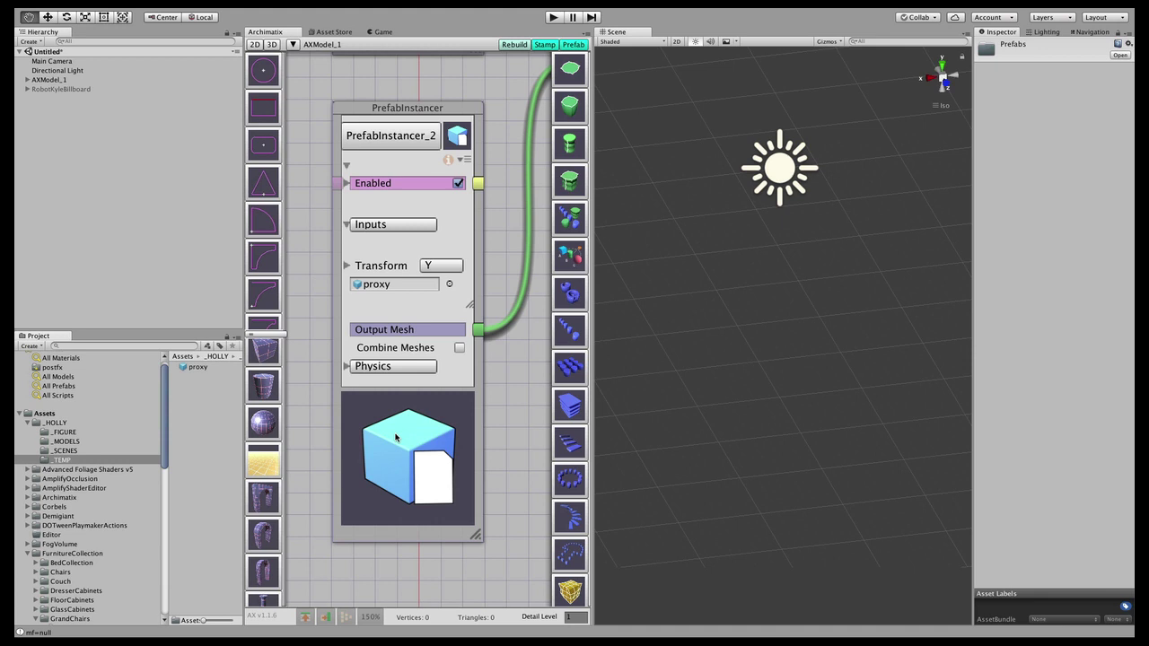
Step: Examine AXModel_1's generated objects, expanding PlanRepeater_1 down to its proxy clones, and select PrefabInstancer_2
{"action": "left_click", "coordinate": [27, 80]}
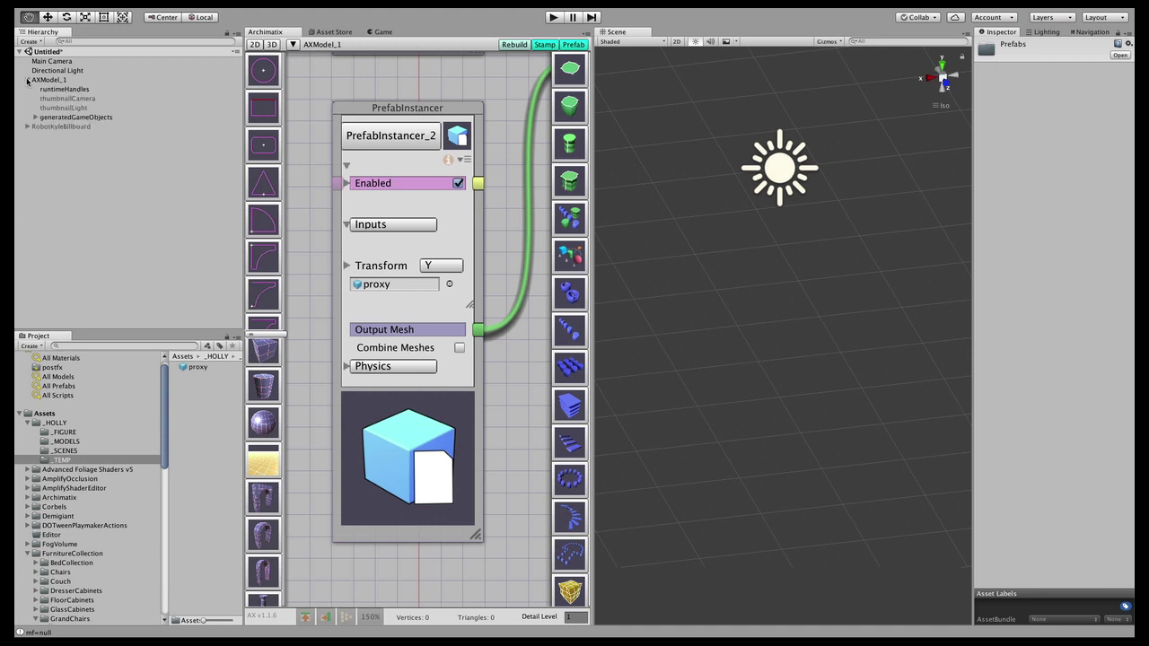
{"action": "left_click", "coordinate": [47, 128]}
{"action": "left_click", "coordinate": [52, 136]}
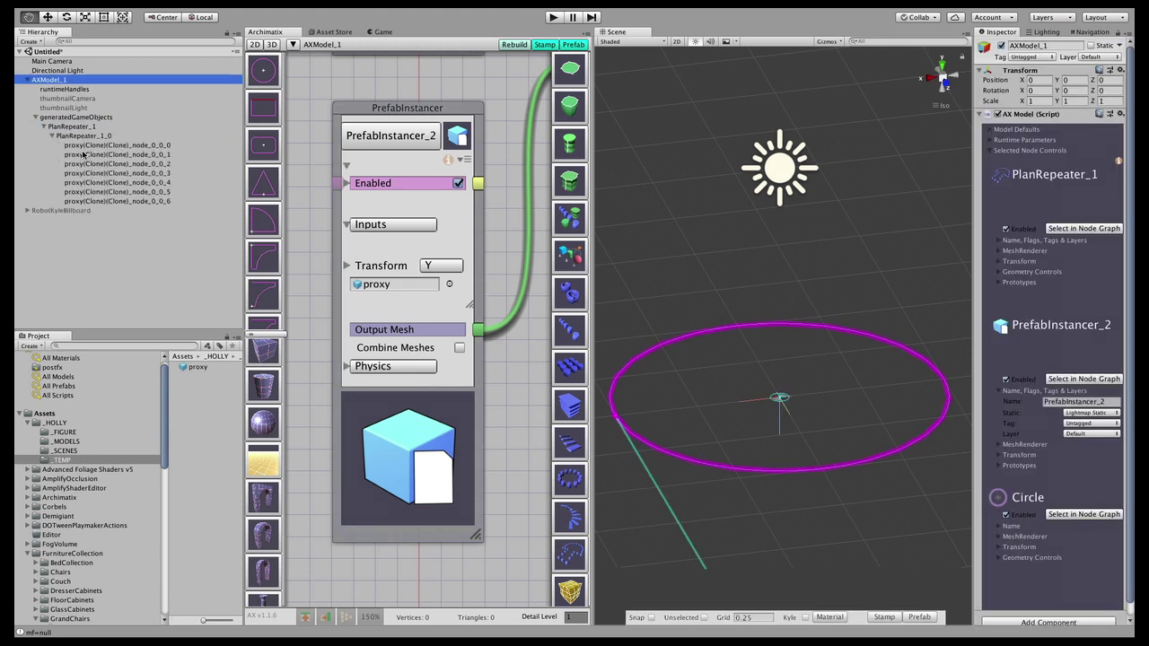
{"action": "left_click", "coordinate": [444, 306]}
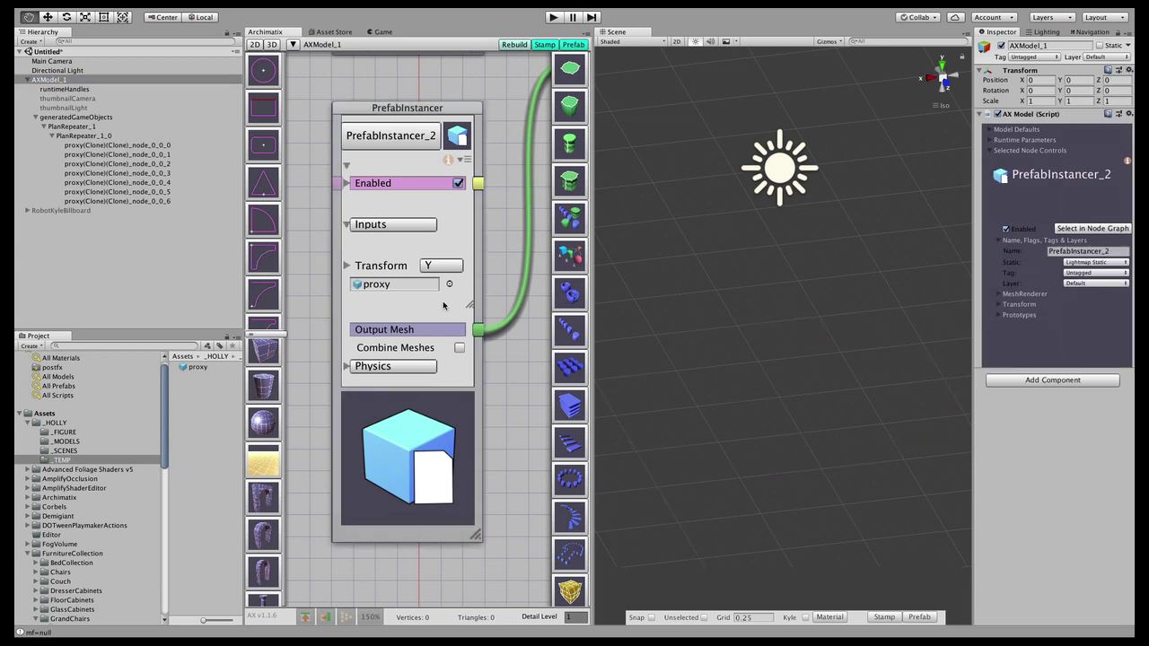
Step: Widen the Inspector and review the Static, Tag and Layer options available for PrefabInstancer_2
{"action": "left_click_drag", "start_coordinate": [971, 287], "coordinate": [885, 293]}
{"action": "left_click", "coordinate": [1032, 262]}
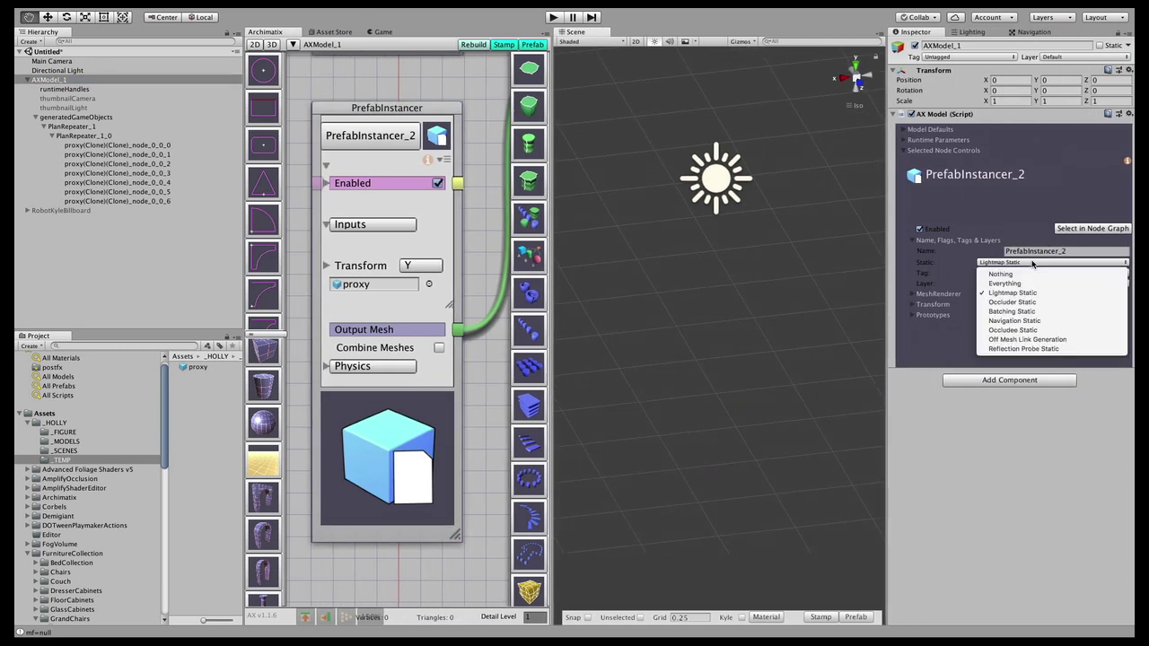
{"action": "left_click", "coordinate": [1080, 398]}
{"action": "left_click", "coordinate": [1016, 273]}
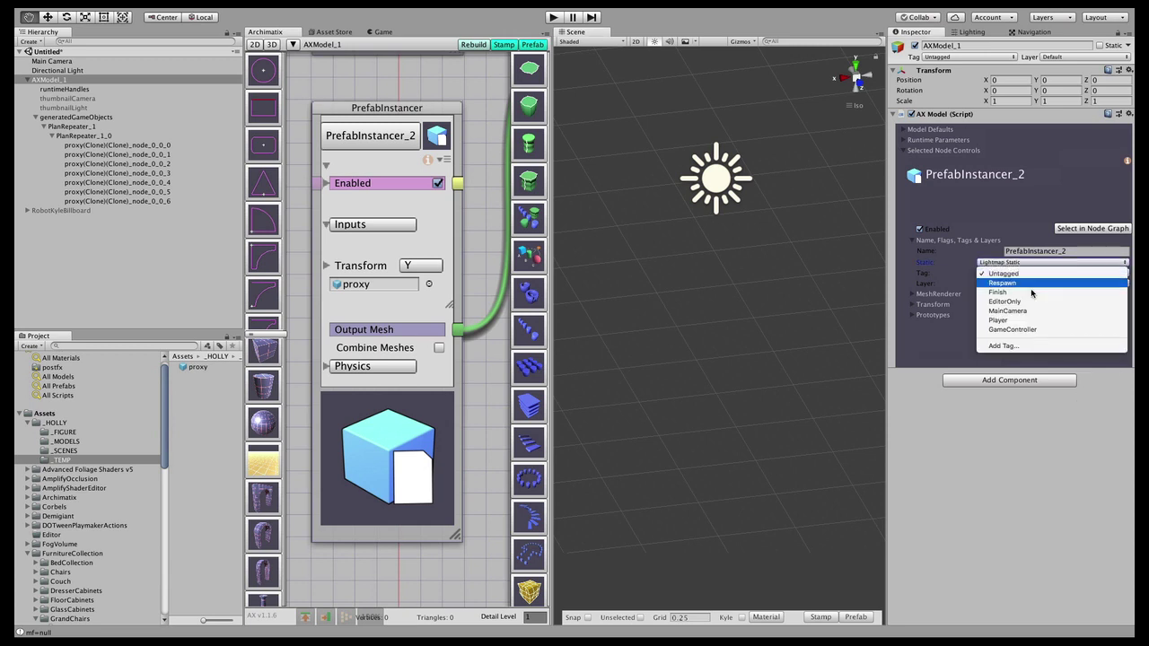
{"action": "left_click", "coordinate": [1018, 272]}
{"action": "left_click", "coordinate": [1049, 284]}
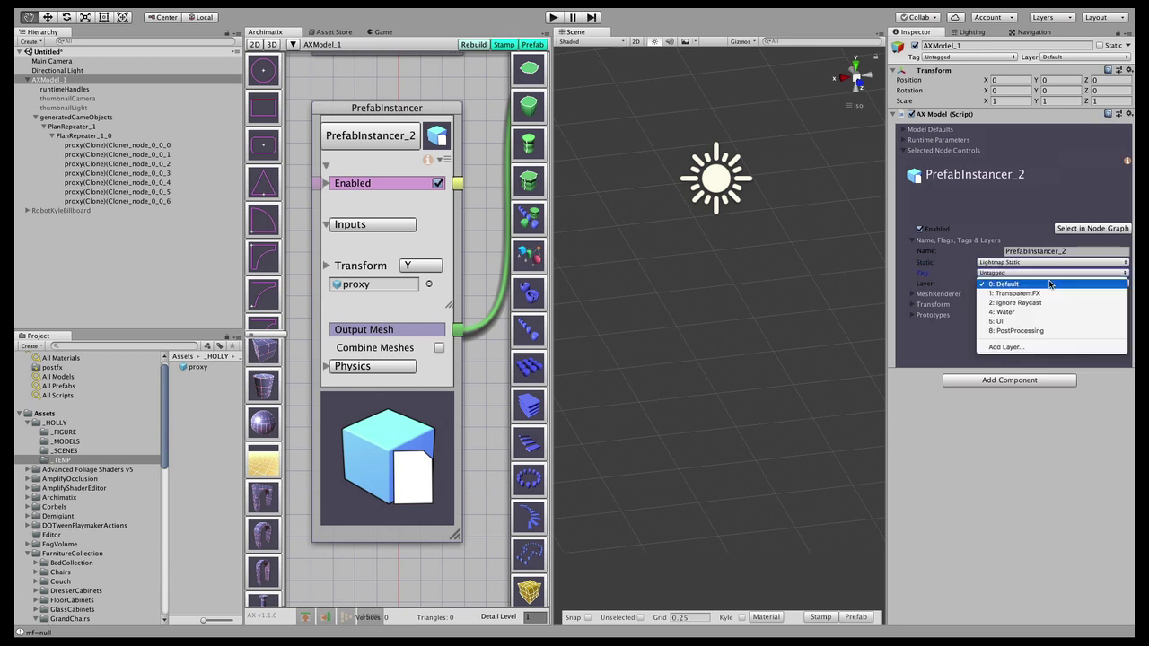
{"action": "left_click", "coordinate": [1087, 409]}
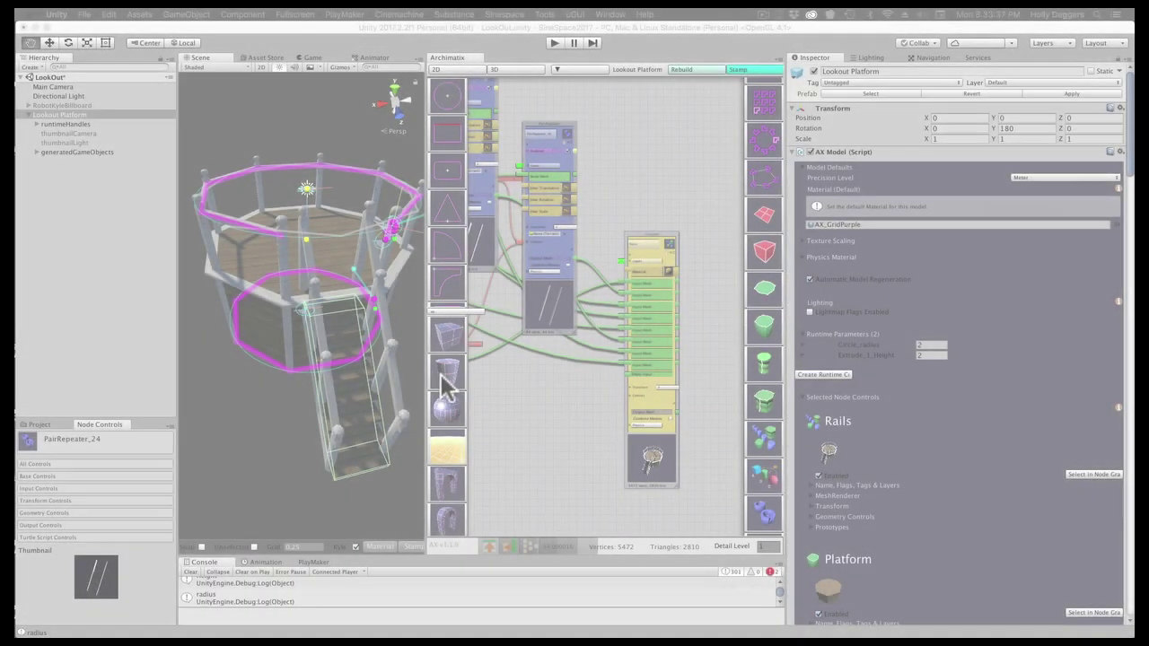
Step: Examine the Rails grouper's size controls, transform parameters and node menu in the Lookout Platform graph
{"action": "scroll", "coordinate": [695, 362], "scroll_direction": "up", "scroll_amount": 5}
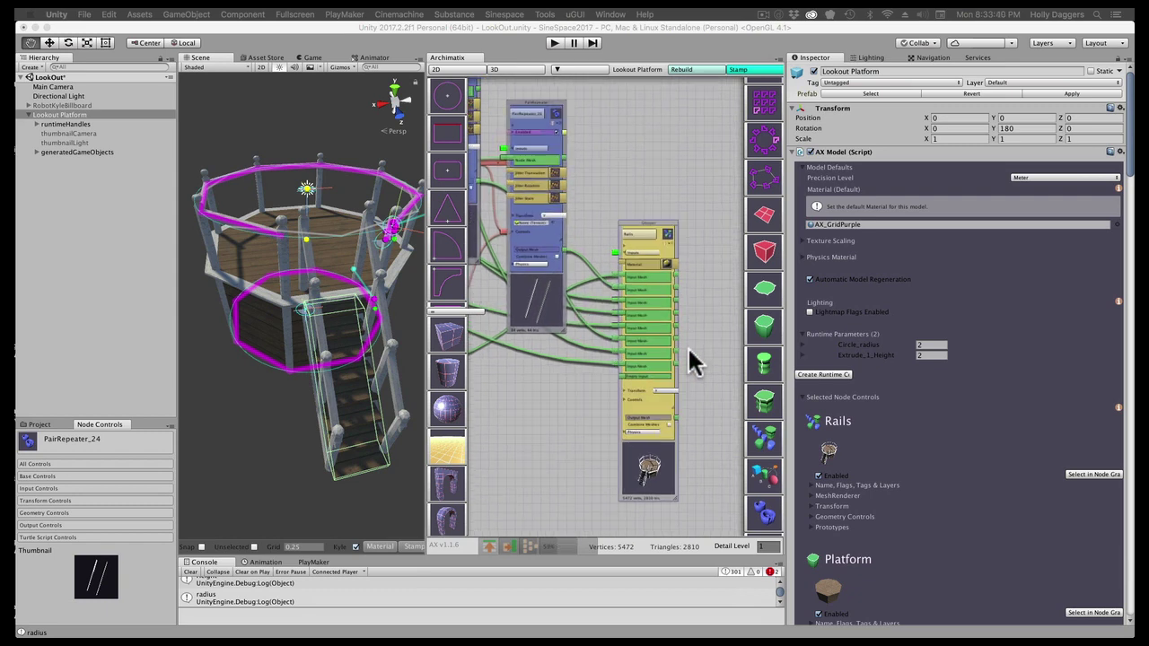
{"action": "middle_click_drag", "start_coordinate": [688, 349], "coordinate": [679, 227]}
{"action": "left_click", "coordinate": [579, 305]}
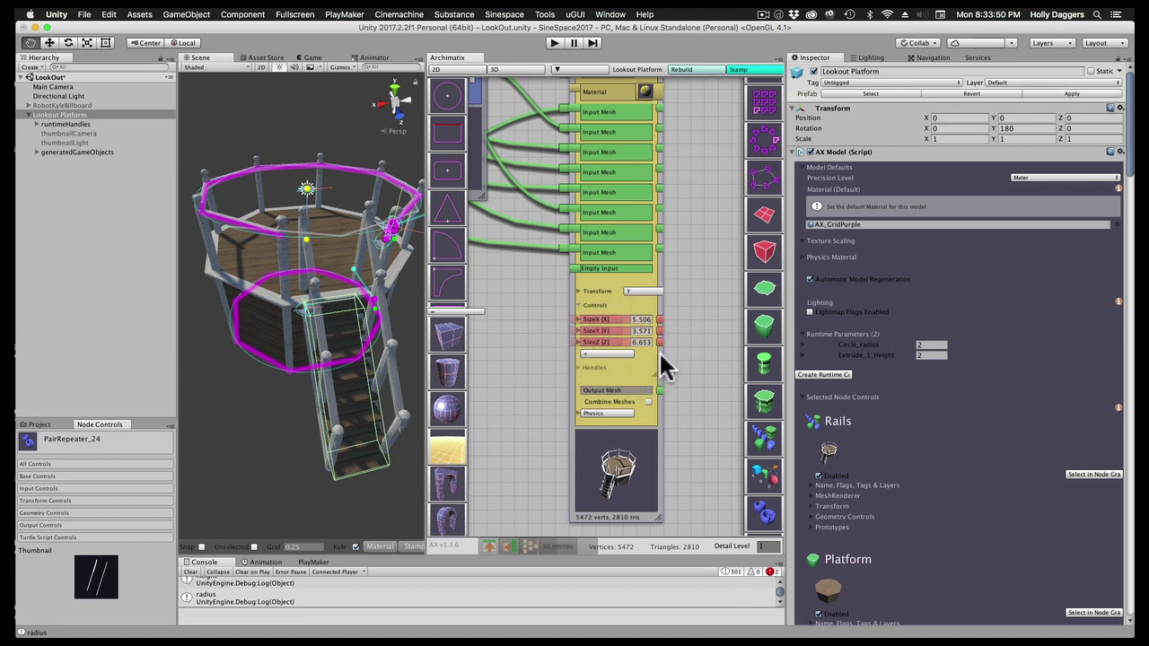
{"action": "middle_click_drag", "start_coordinate": [670, 344], "coordinate": [652, 313]}
{"action": "left_click", "coordinate": [562, 259]}
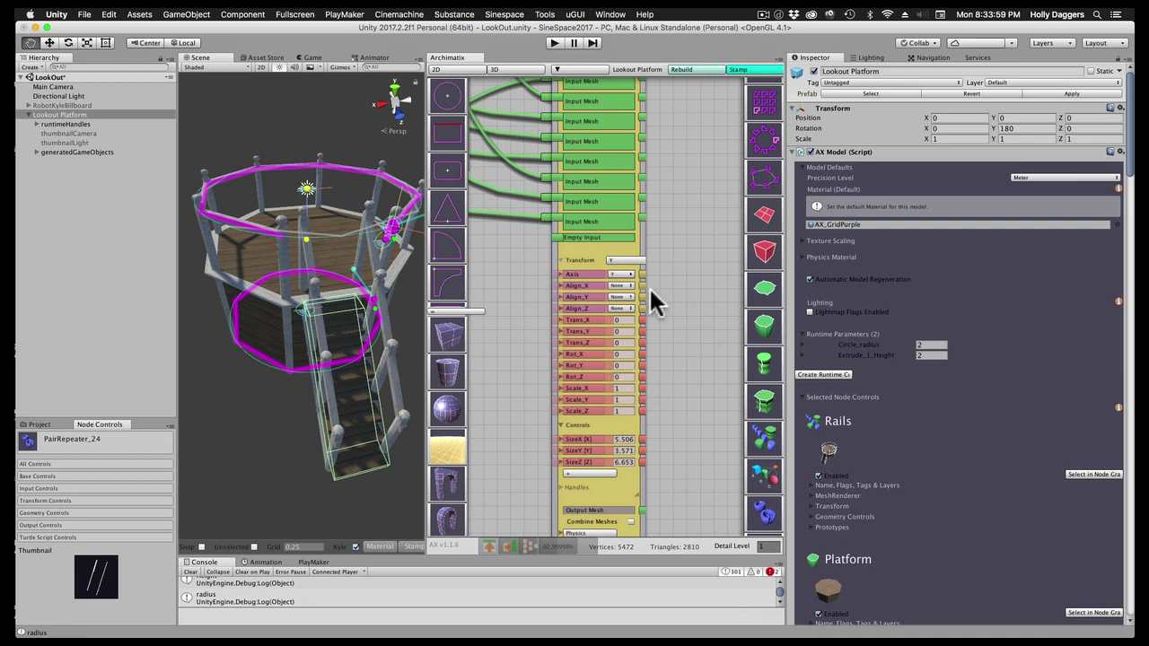
{"action": "left_click", "coordinate": [561, 259]}
{"action": "middle_click_drag", "start_coordinate": [700, 148], "coordinate": [658, 330]}
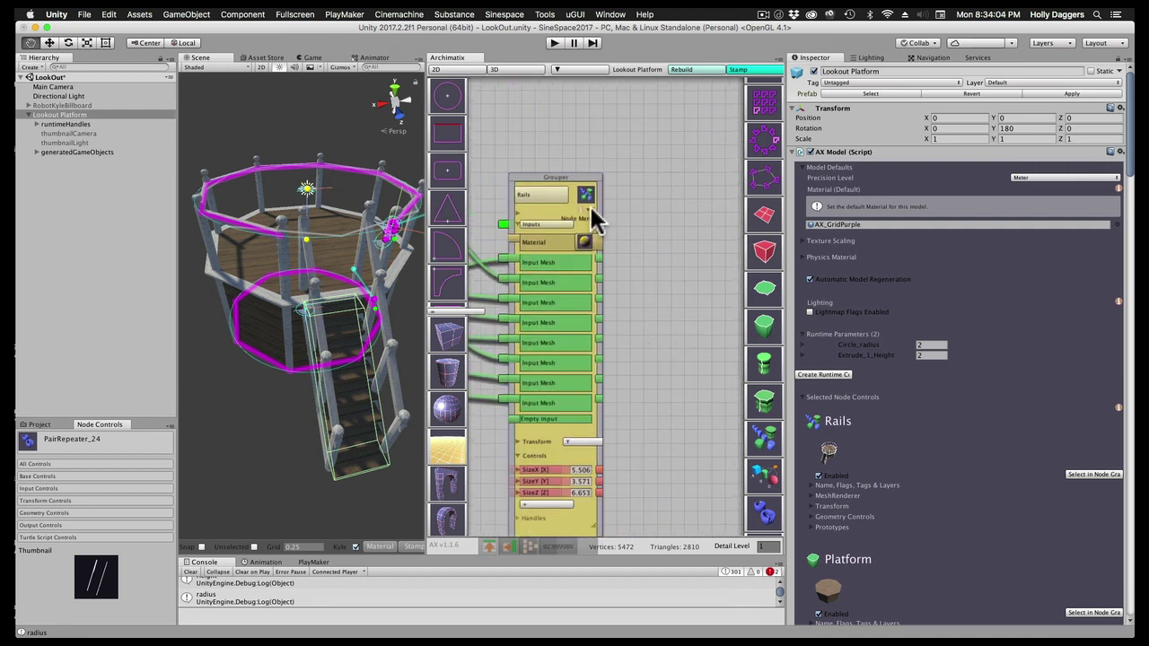
{"action": "left_click", "coordinate": [591, 209]}
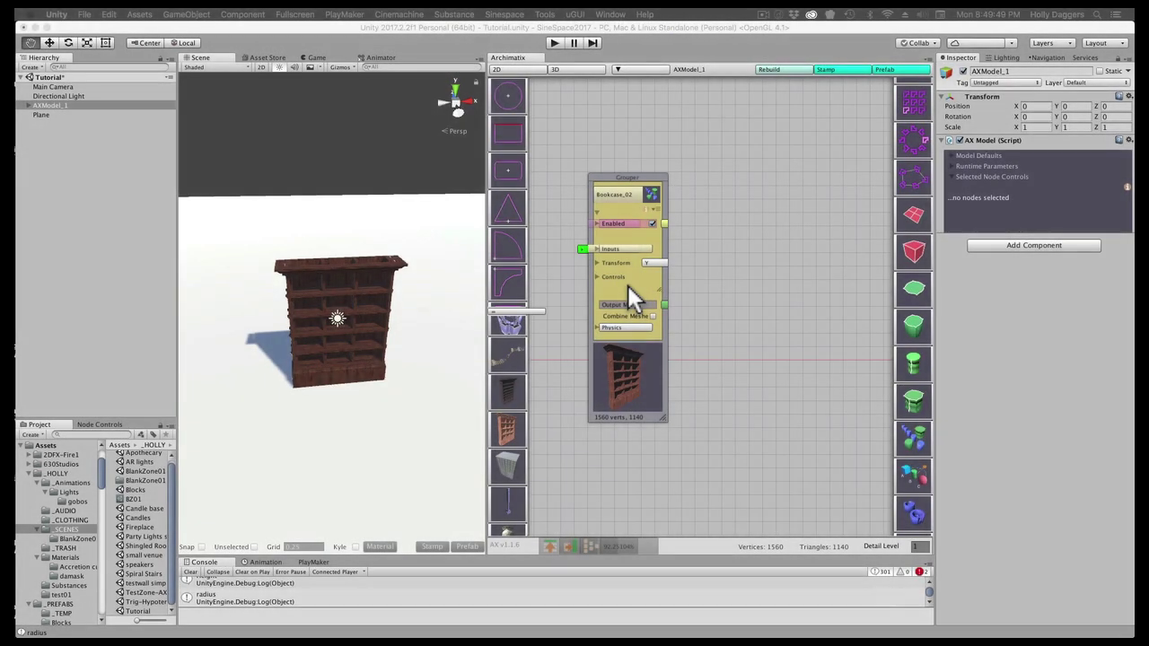
Step: View the nodes inside the Bookcase_02 grouper and return to the top level of AXModel_1
{"action": "double_click", "coordinate": [627, 285]}
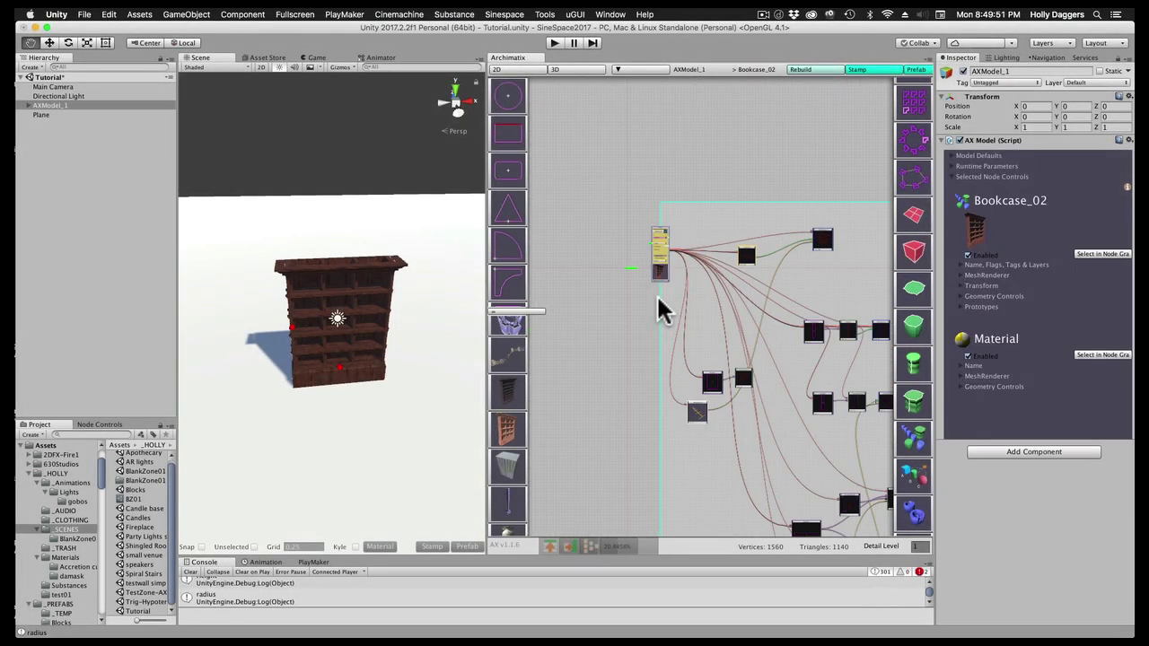
{"action": "double_click", "coordinate": [790, 204]}
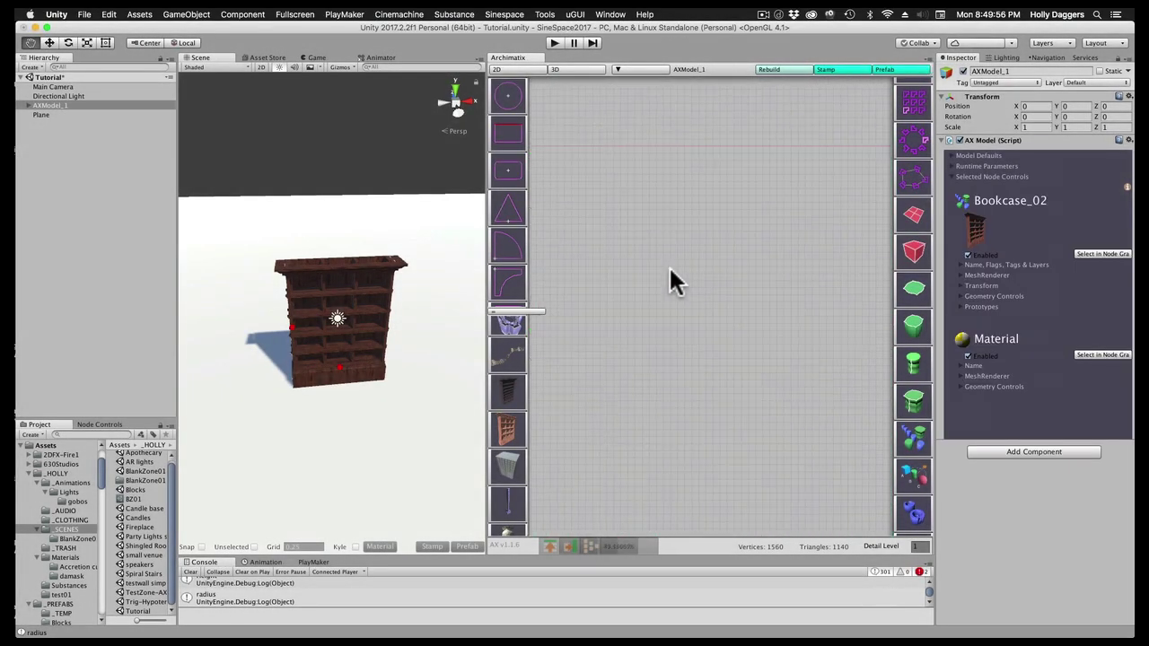
{"action": "scroll", "coordinate": [679, 375], "scroll_direction": "up", "scroll_amount": 5}
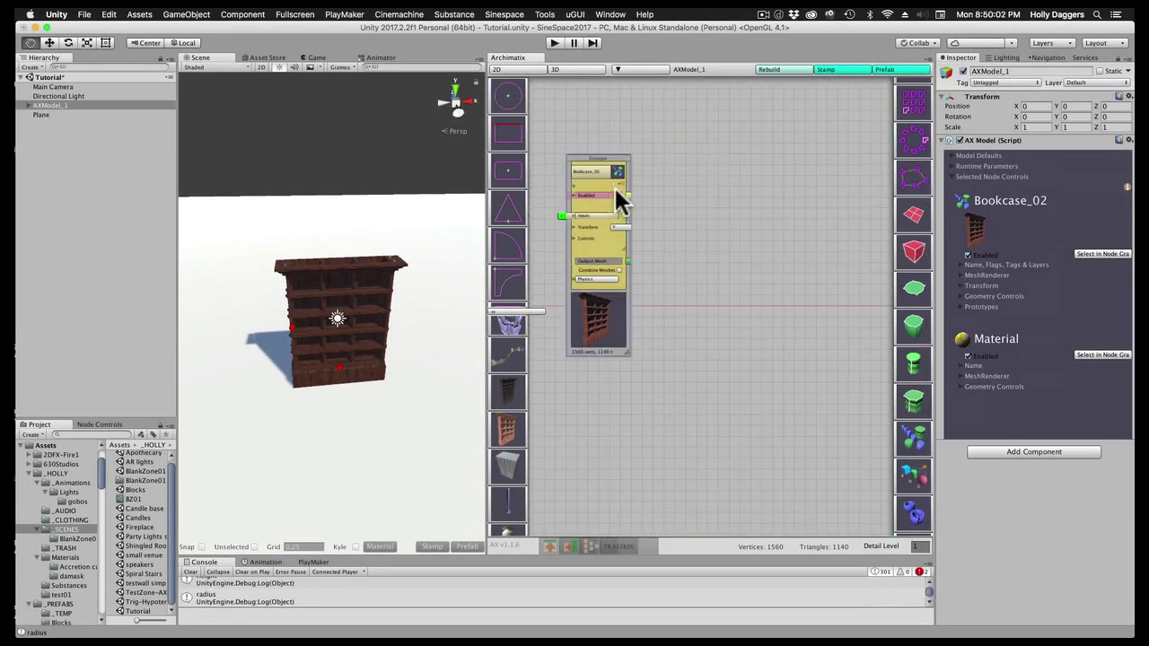
Step: Duplicate the Bookcase_02 grouper and rename the copy Bookcase_03
{"action": "left_click", "coordinate": [620, 185]}
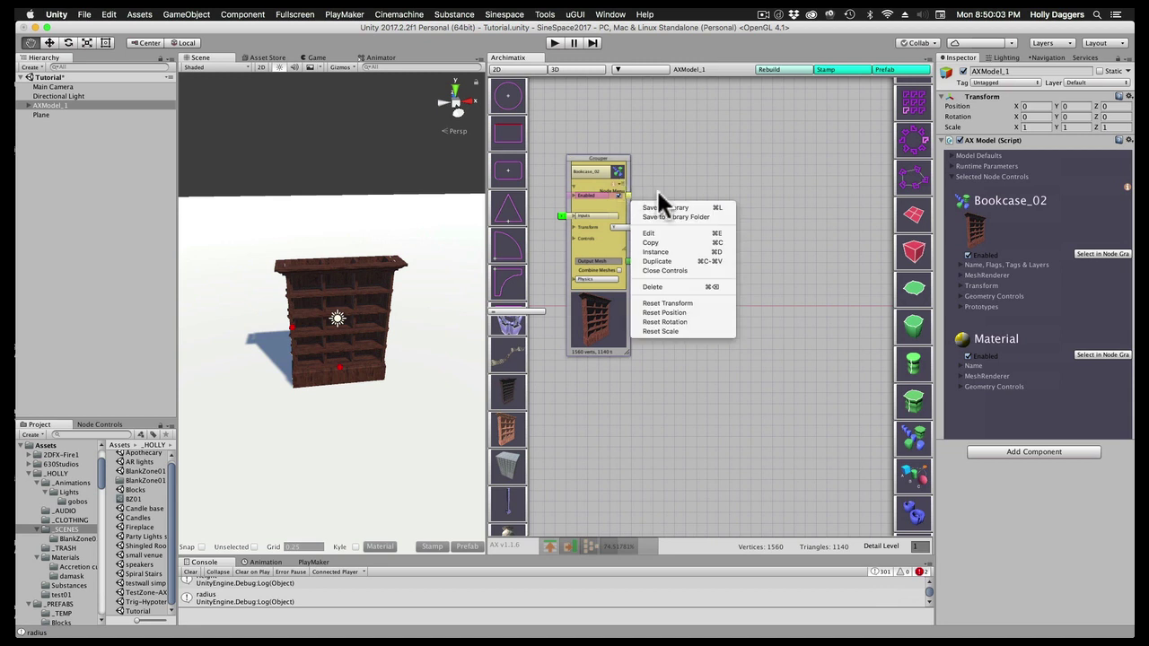
{"action": "left_click", "coordinate": [670, 260]}
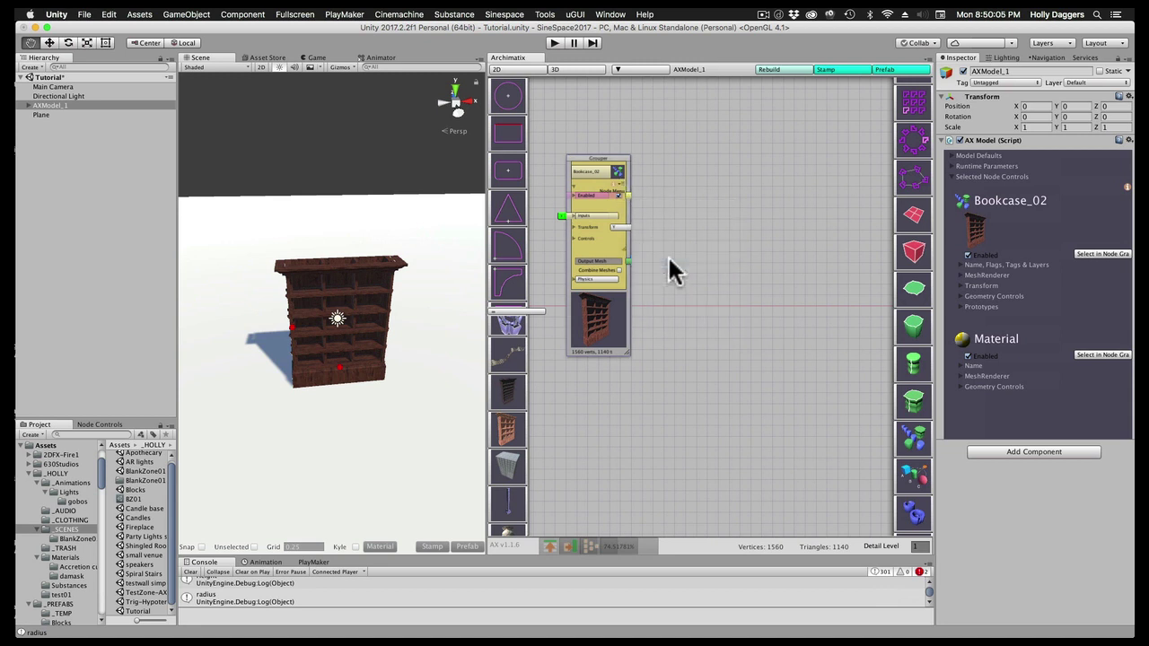
{"action": "left_click", "coordinate": [688, 171]}
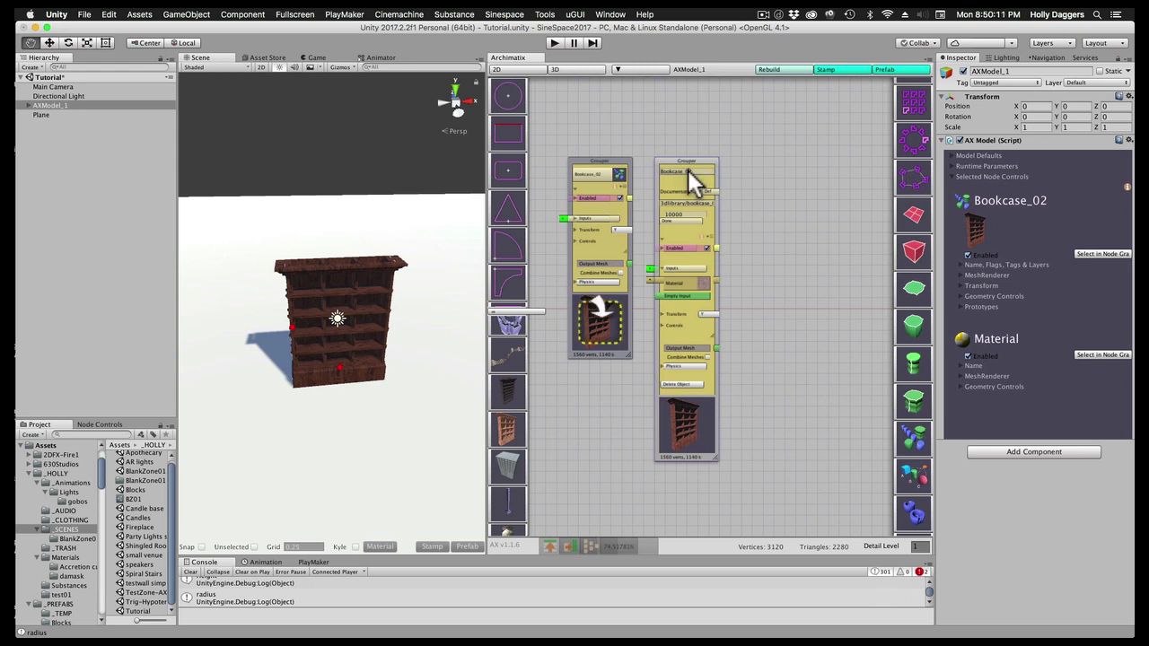
{"action": "type", "text": "3"}
Step: Enlarge the Rectangle shape inside the Bookcase_03 grouper to make a wider, taller bookcase
{"action": "double_click", "coordinate": [690, 329]}
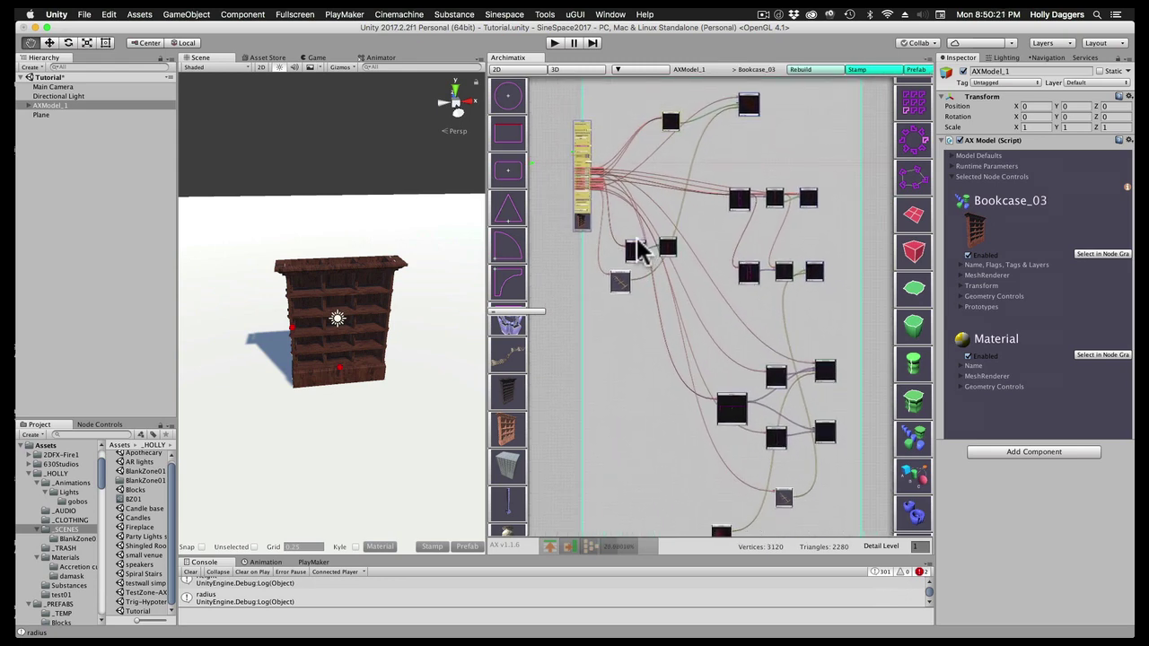
{"action": "left_click", "coordinate": [631, 250]}
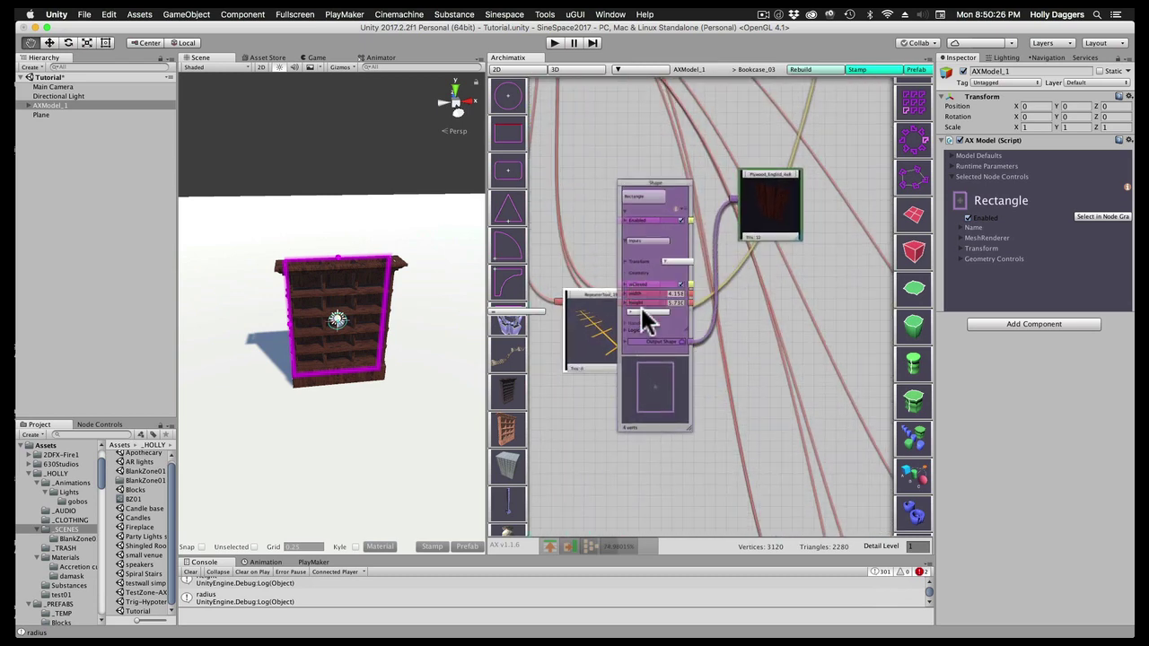
{"action": "mouse_move", "coordinate": [638, 300]}
{"action": "left_mouse_down"}
{"action": "mouse_move", "coordinate": [668, 298]}
{"action": "mouse_move", "coordinate": [658, 292]}
{"action": "left_mouse_up"}
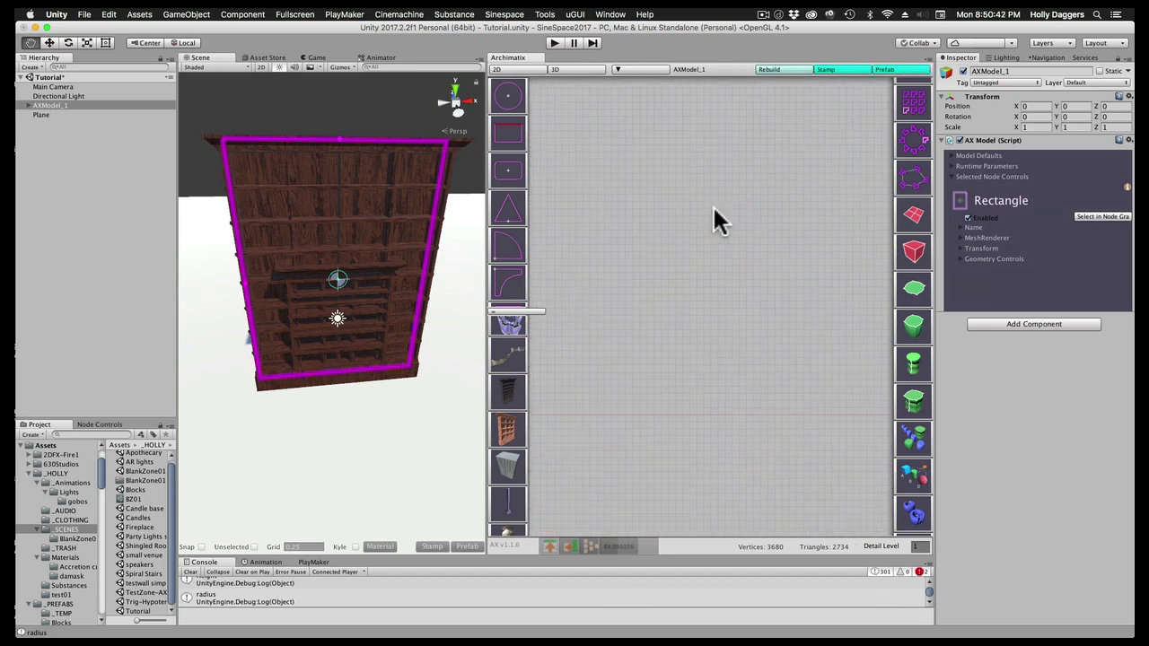
Step: At the top level of AXModel_1, collapse Bookcase_03's controls and clear the node selection
{"action": "middle_click_drag", "start_coordinate": [671, 386], "coordinate": [769, 359]}
{"action": "middle_click_drag", "start_coordinate": [587, 352], "coordinate": [598, 346]}
{"action": "scroll", "coordinate": [654, 313], "scroll_direction": "up", "scroll_amount": 5}
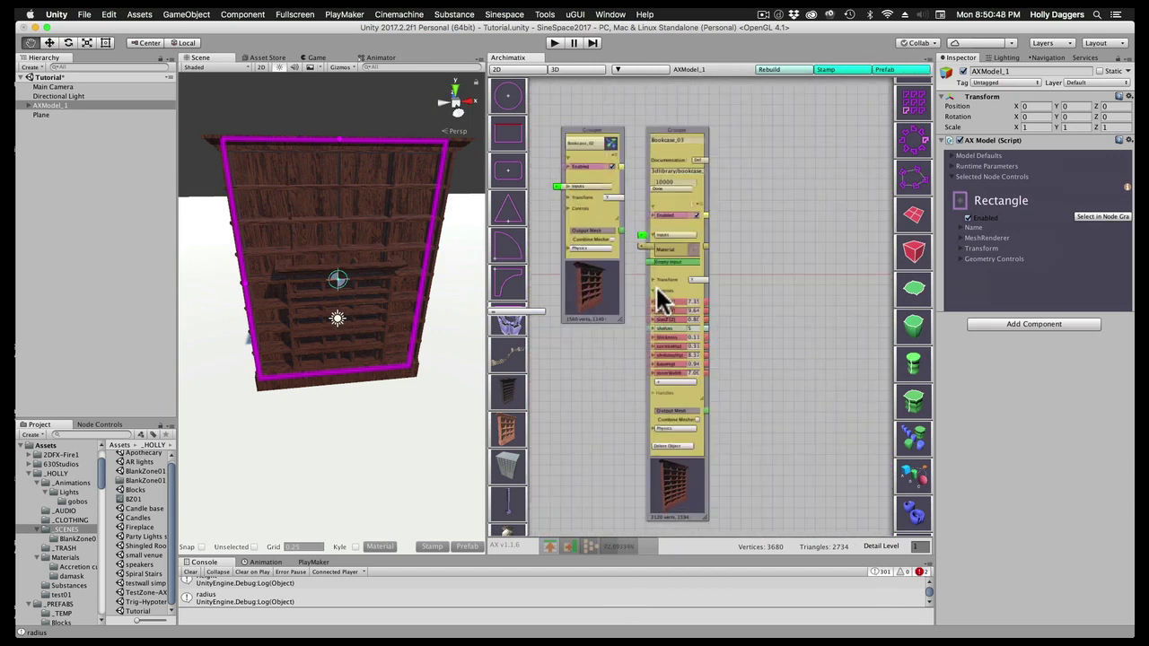
{"action": "left_click", "coordinate": [654, 289]}
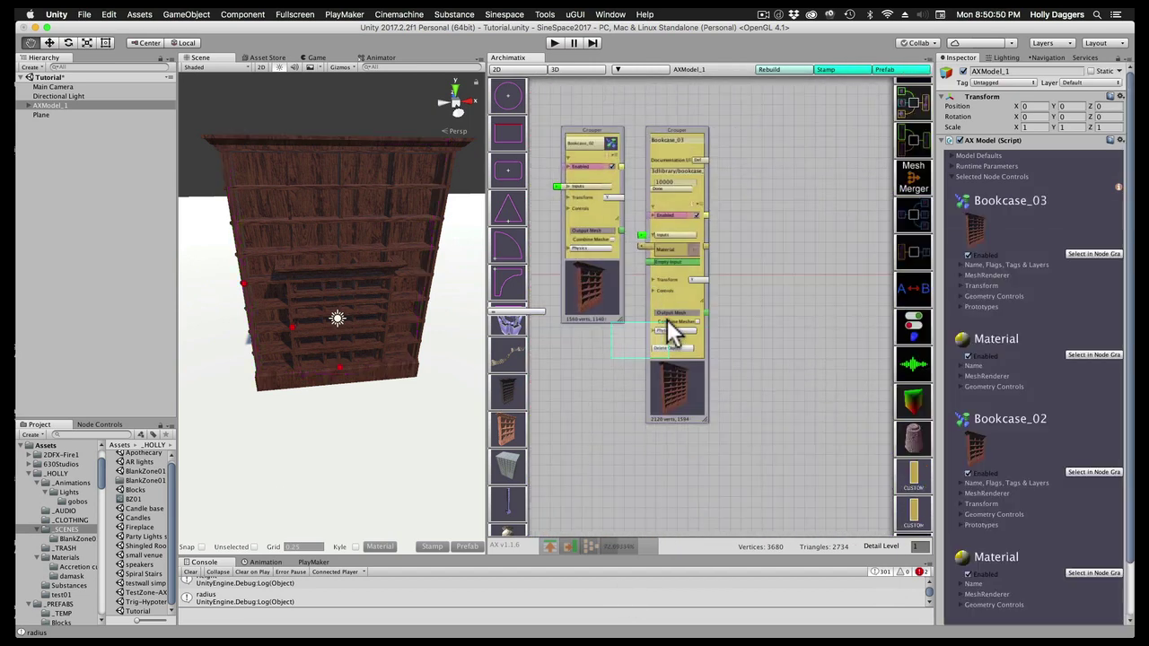
{"action": "scroll", "coordinate": [622, 365], "scroll_direction": "left", "scroll_amount": 2}
{"action": "left_click", "coordinate": [787, 308]}
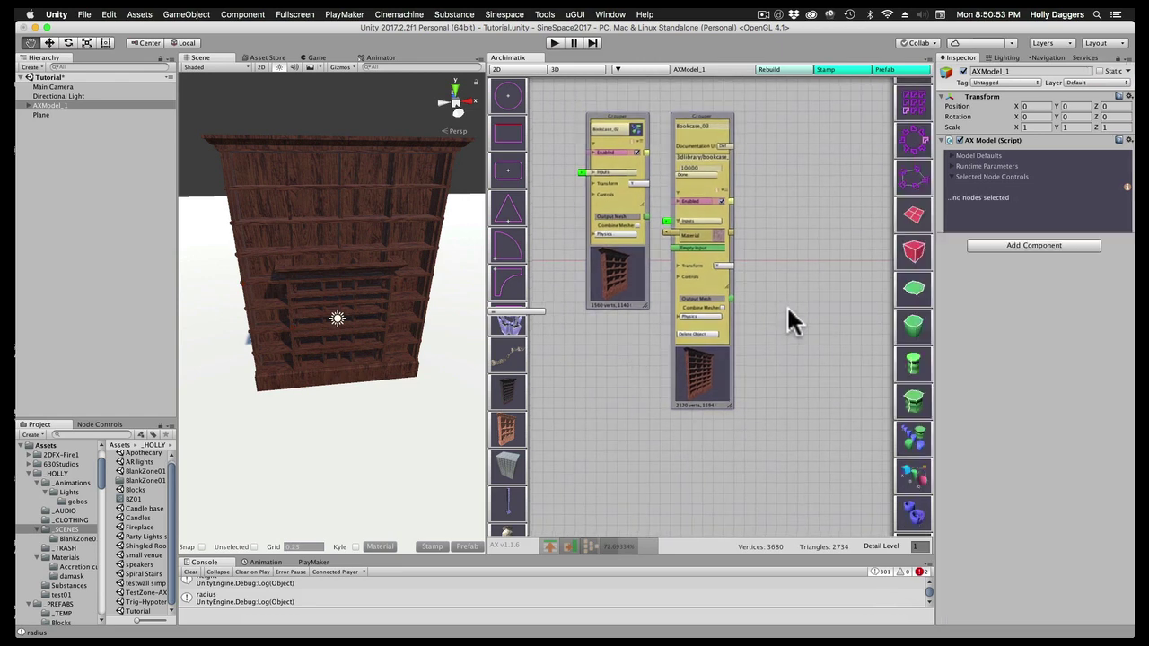
Step: Add a Channeler node beside the groupers and connect the output meshes of Bookcase_03 and Bookcase_02 to it
{"action": "left_click", "coordinate": [914, 482]}
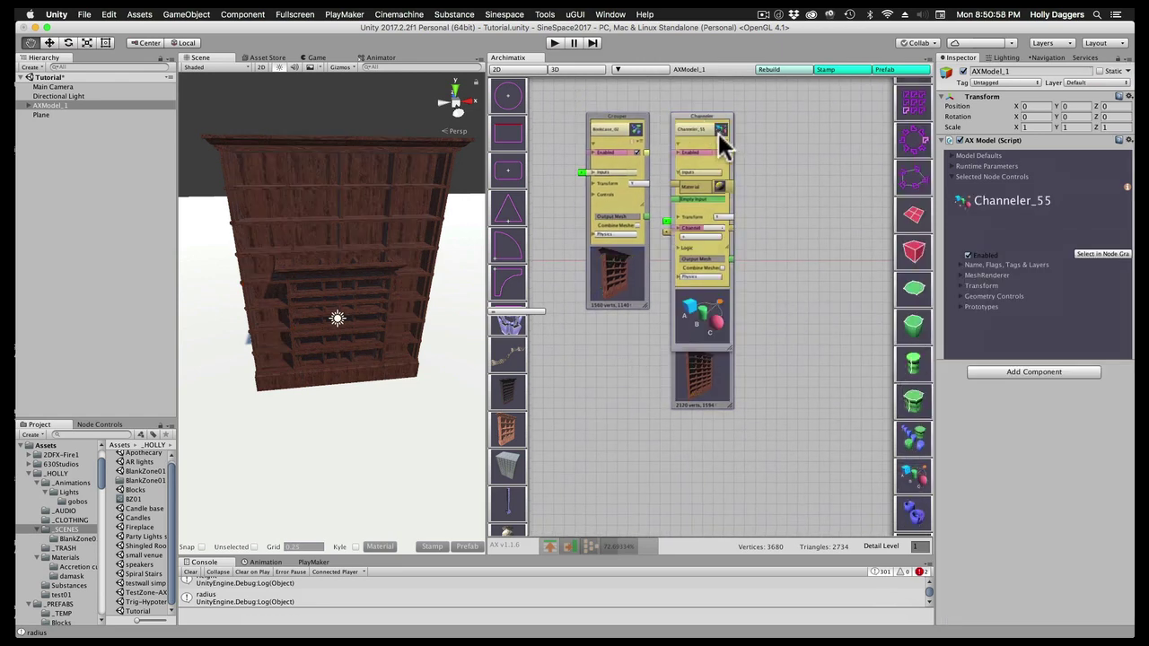
{"action": "left_click_drag", "start_coordinate": [725, 141], "coordinate": [830, 195]}
{"action": "left_click_drag", "start_coordinate": [730, 300], "coordinate": [787, 246]}
{"action": "left_click_drag", "start_coordinate": [648, 217], "coordinate": [788, 254]}
{"action": "scroll", "coordinate": [717, 354], "scroll_direction": "up", "scroll_amount": 5}
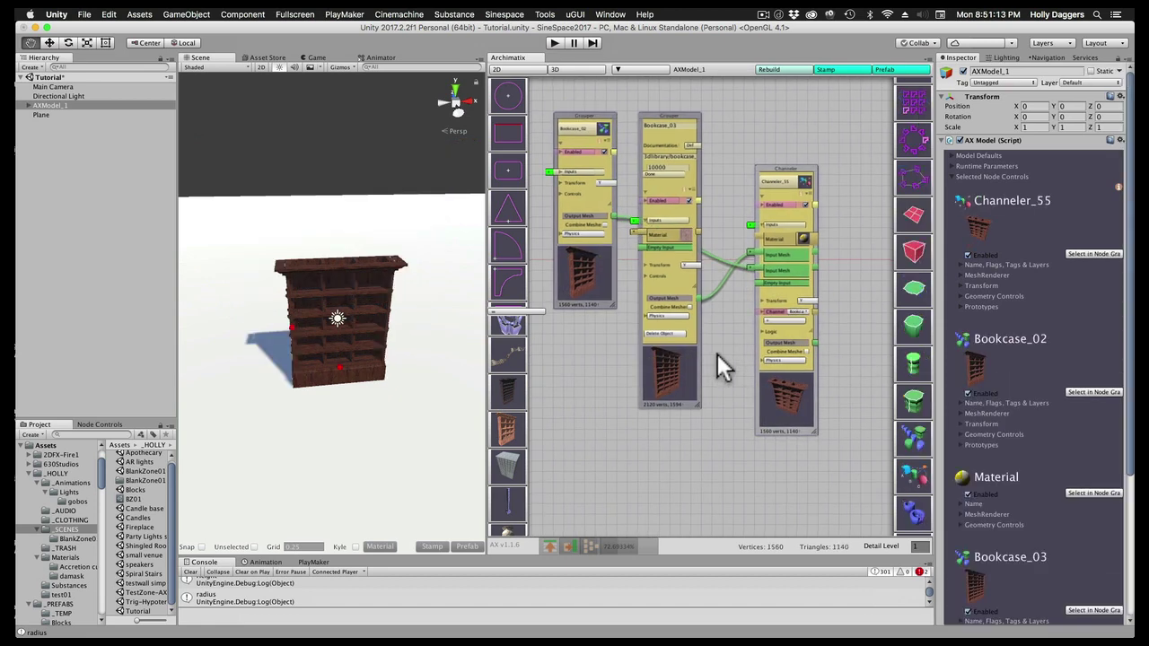
{"action": "left_click", "coordinate": [737, 265]}
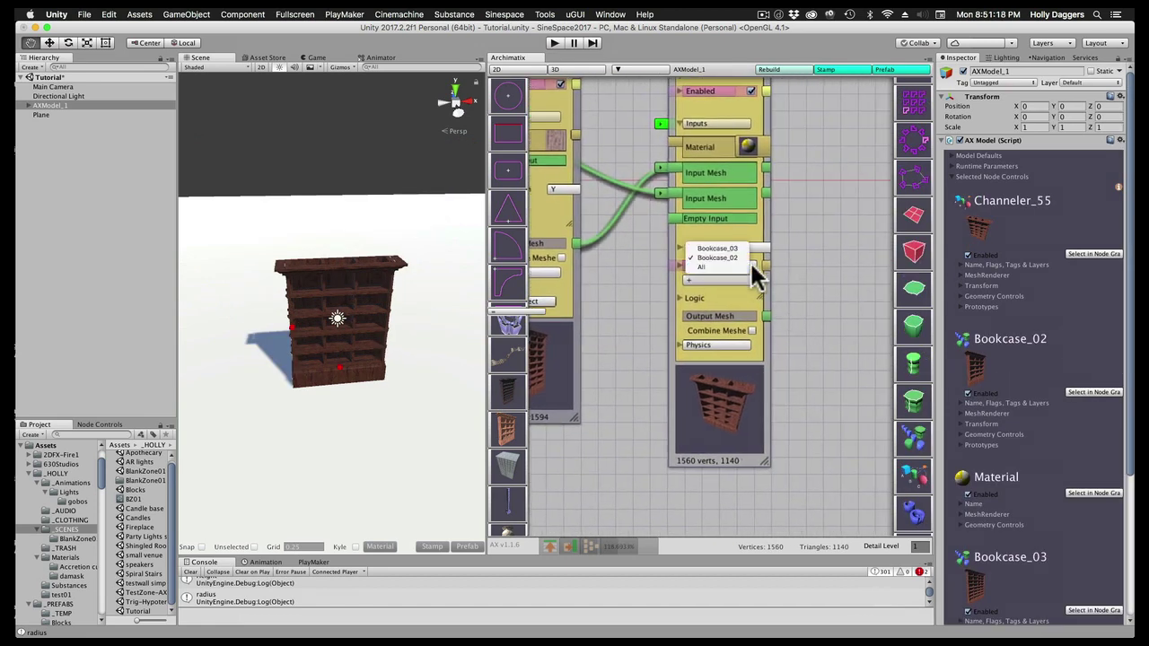
{"action": "left_click", "coordinate": [741, 254]}
{"action": "left_click", "coordinate": [738, 265]}
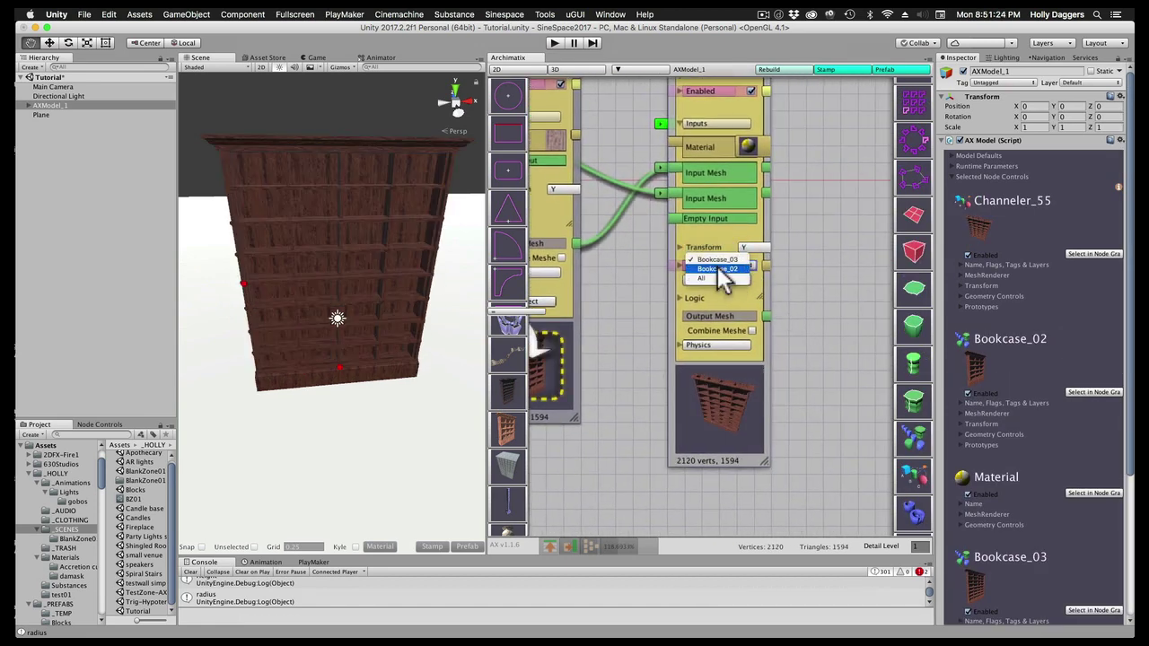
{"action": "left_click", "coordinate": [727, 275]}
{"action": "left_click", "coordinate": [750, 266]}
{"action": "left_click", "coordinate": [725, 252]}
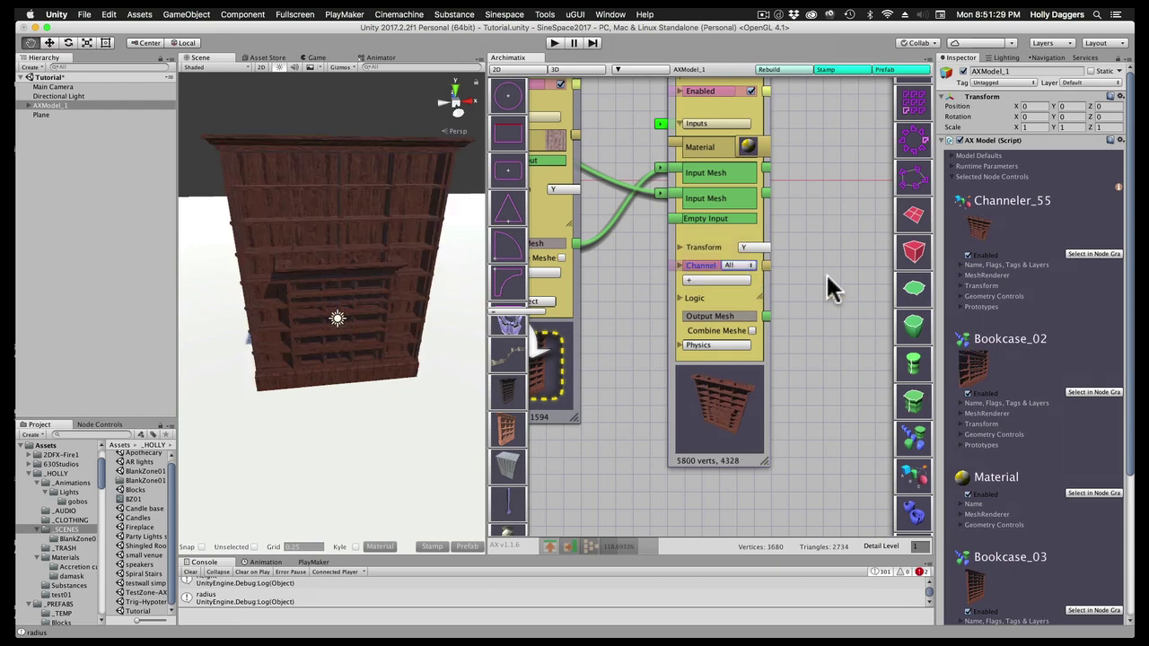